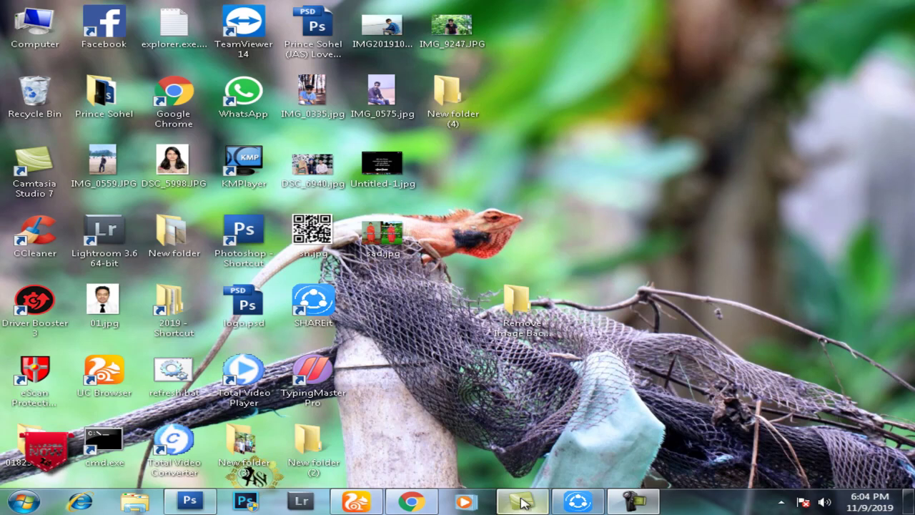
Step: In UC Browser, search Google for 'remove background from image free' using the suggestion list
{"action": "mouse_move", "coordinate": [582, 504]}
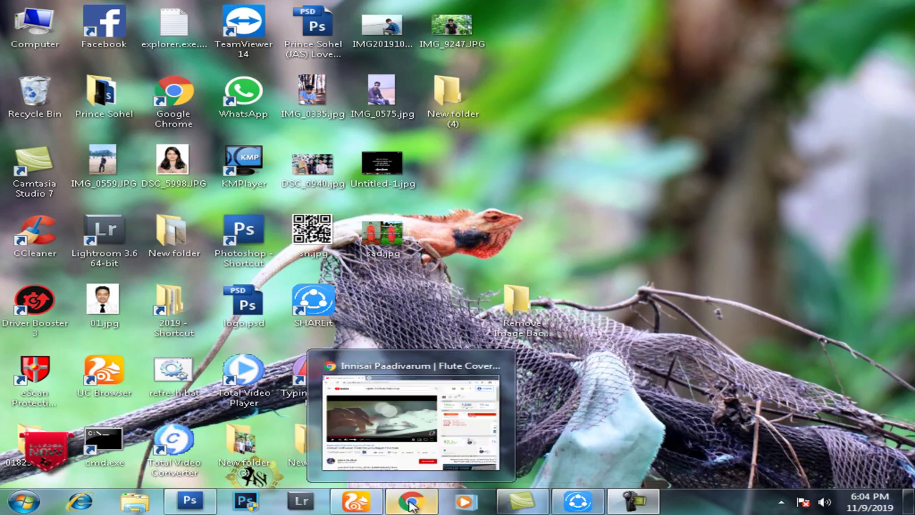
{"action": "left_click", "coordinate": [361, 502]}
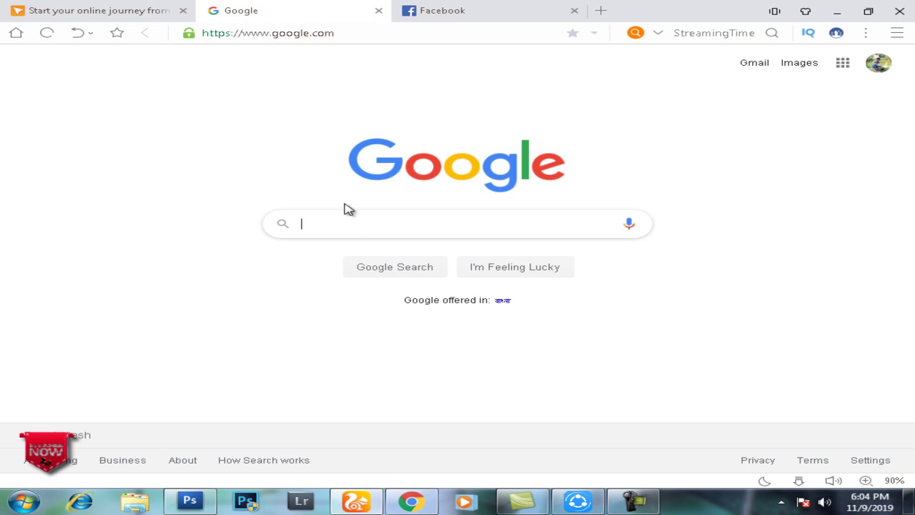
{"action": "type", "text": "re"}
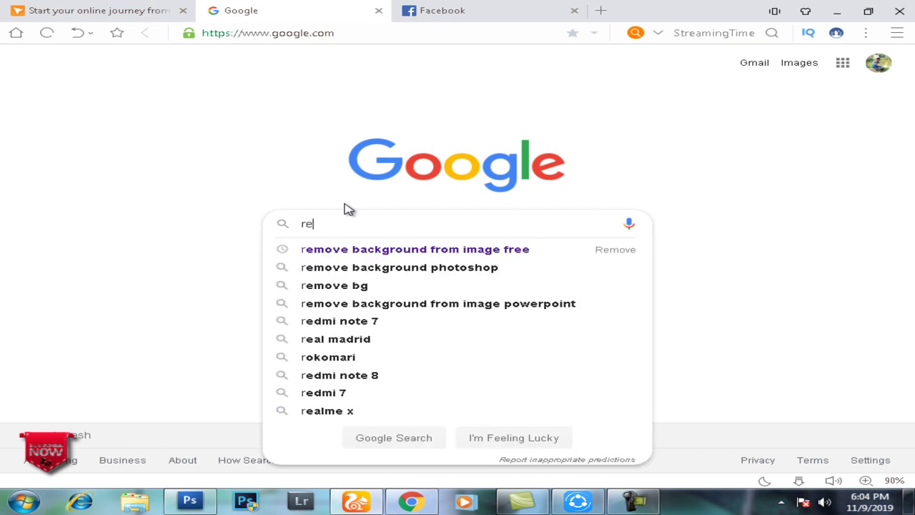
{"action": "type", "text": "move bac"}
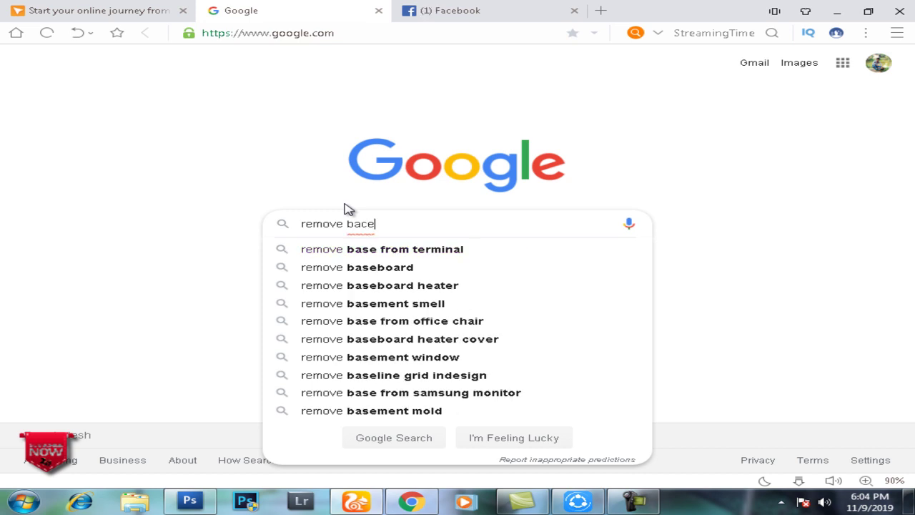
{"action": "key", "text": "BackSpace"}
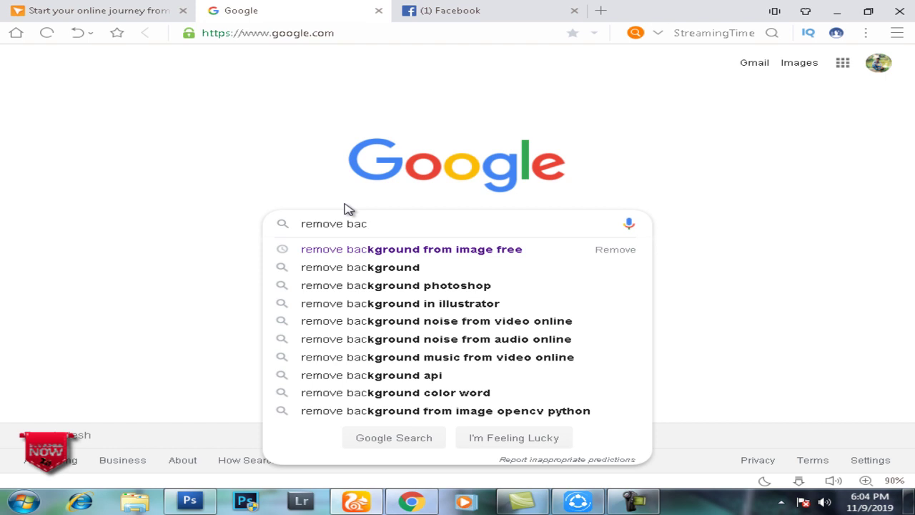
{"action": "key", "text": "Down"}
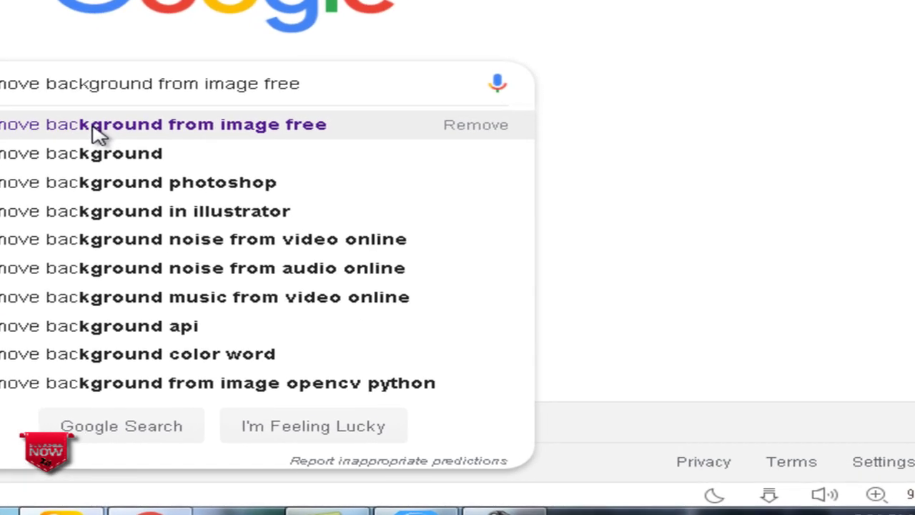
{"action": "left_click", "coordinate": [98, 135]}
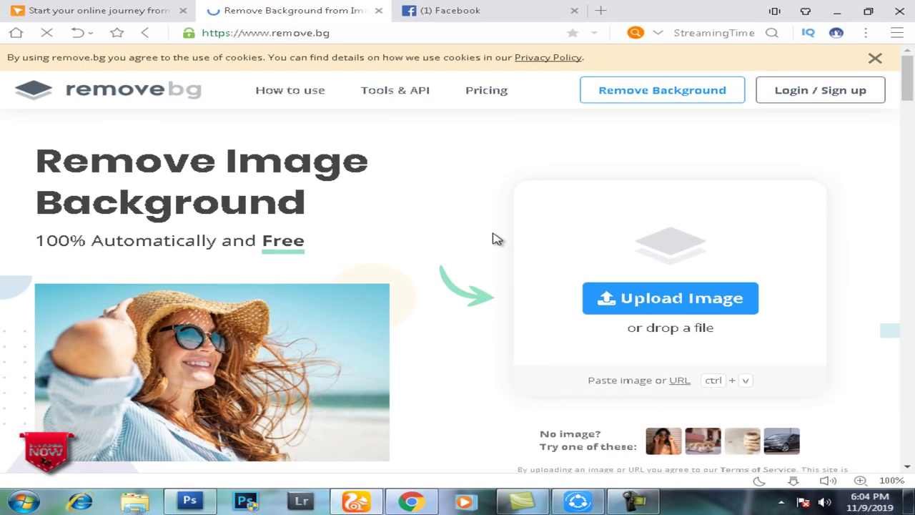
Step: Scroll through the remove.bg home page and back up to the Upload Image section
{"action": "scroll", "coordinate": [500, 248], "scroll_direction": "up", "scroll_amount": 2}
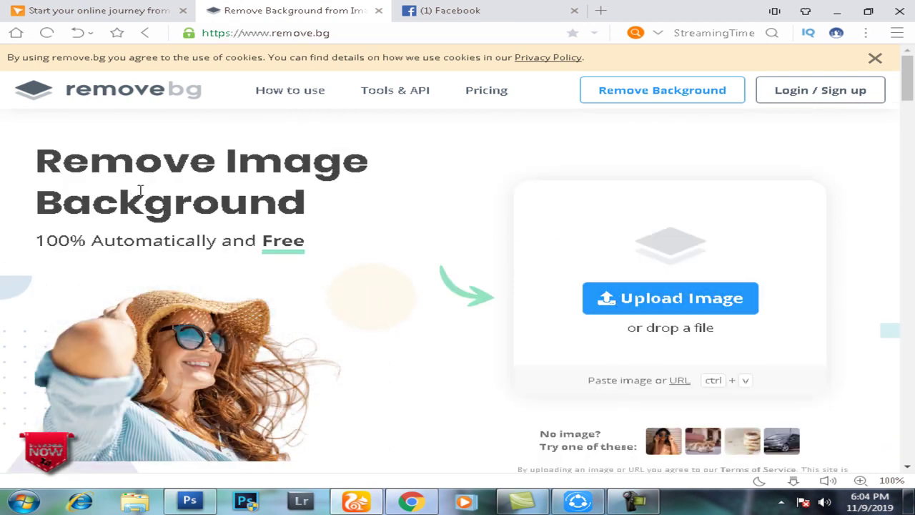
{"action": "scroll", "coordinate": [398, 239], "scroll_direction": "down", "scroll_amount": 5}
{"action": "scroll", "coordinate": [399, 241], "scroll_direction": "down", "scroll_amount": 2}
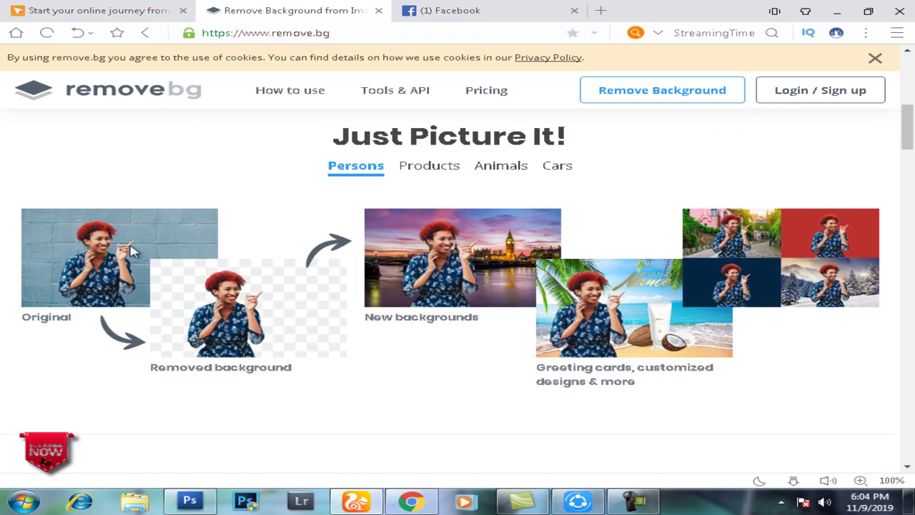
{"action": "scroll", "coordinate": [686, 317], "scroll_direction": "down", "scroll_amount": 4}
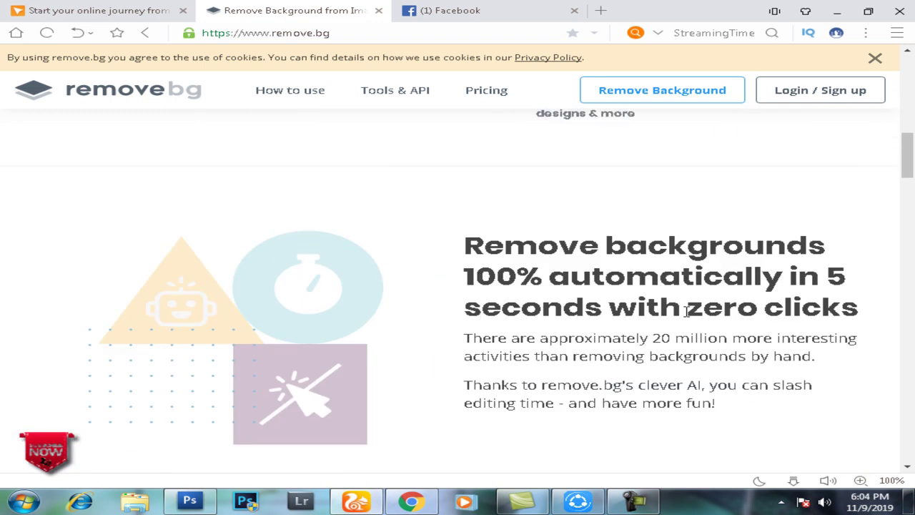
{"action": "scroll", "coordinate": [686, 317], "scroll_direction": "down", "scroll_amount": 6}
{"action": "scroll", "coordinate": [686, 323], "scroll_direction": "down", "scroll_amount": 4}
{"action": "scroll", "coordinate": [685, 323], "scroll_direction": "up", "scroll_amount": 1}
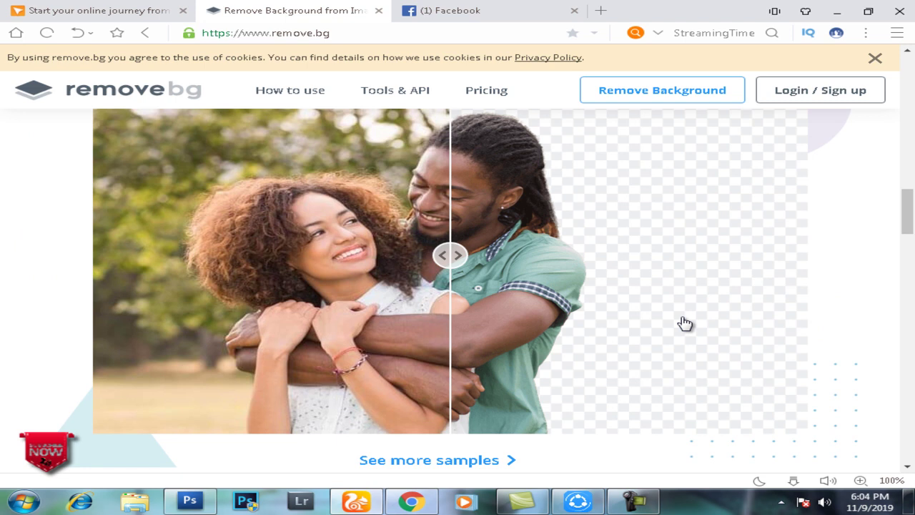
{"action": "scroll", "coordinate": [681, 323], "scroll_direction": "down", "scroll_amount": 10}
{"action": "scroll", "coordinate": [676, 331], "scroll_direction": "down", "scroll_amount": 5}
{"action": "scroll", "coordinate": [676, 331], "scroll_direction": "up", "scroll_amount": 5}
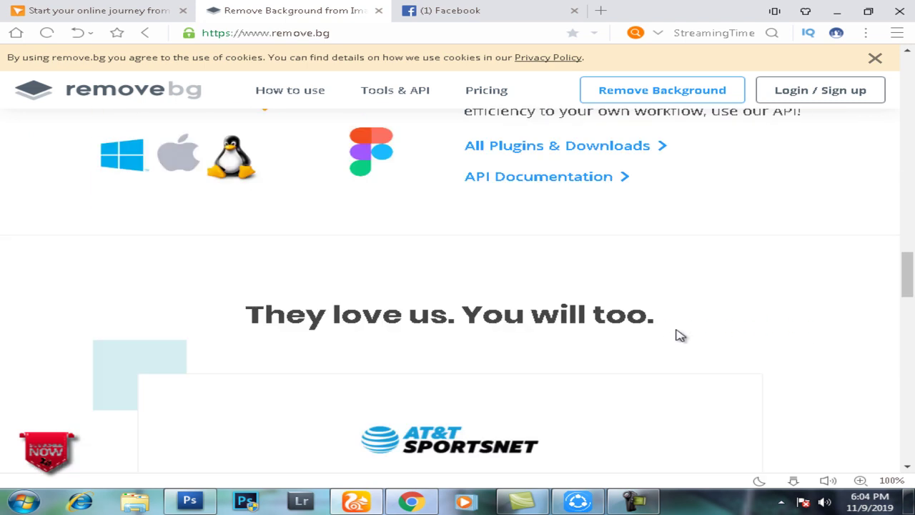
{"action": "scroll", "coordinate": [679, 334], "scroll_direction": "up", "scroll_amount": 3}
{"action": "scroll", "coordinate": [445, 280], "scroll_direction": "down", "scroll_amount": 4}
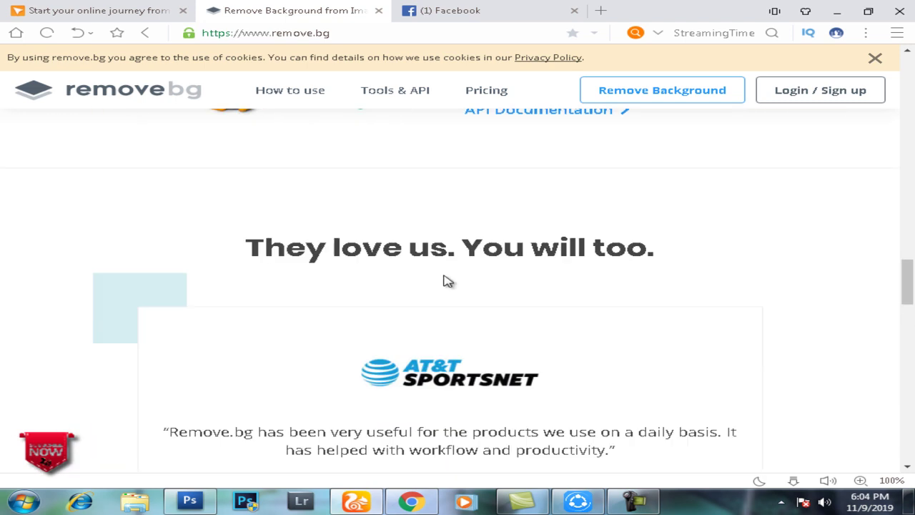
{"action": "scroll", "coordinate": [445, 280], "scroll_direction": "down", "scroll_amount": 6}
{"action": "scroll", "coordinate": [451, 283], "scroll_direction": "down", "scroll_amount": 3}
{"action": "scroll", "coordinate": [450, 283], "scroll_direction": "down", "scroll_amount": 2}
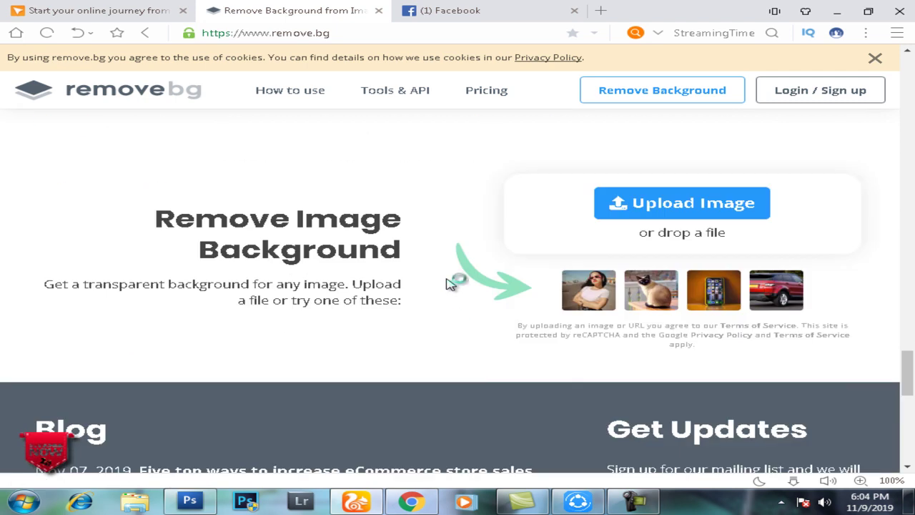
{"action": "scroll", "coordinate": [449, 279], "scroll_direction": "down", "scroll_amount": 3}
{"action": "scroll", "coordinate": [449, 280], "scroll_direction": "up", "scroll_amount": 2}
{"action": "scroll", "coordinate": [449, 282], "scroll_direction": "down", "scroll_amount": 2}
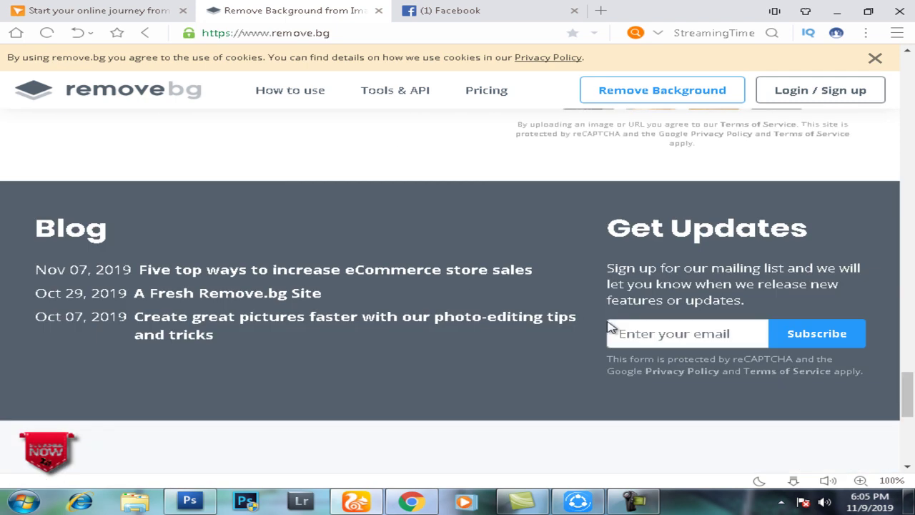
{"action": "scroll", "coordinate": [374, 308], "scroll_direction": "up", "scroll_amount": 3}
{"action": "scroll", "coordinate": [390, 306], "scroll_direction": "up", "scroll_amount": 6}
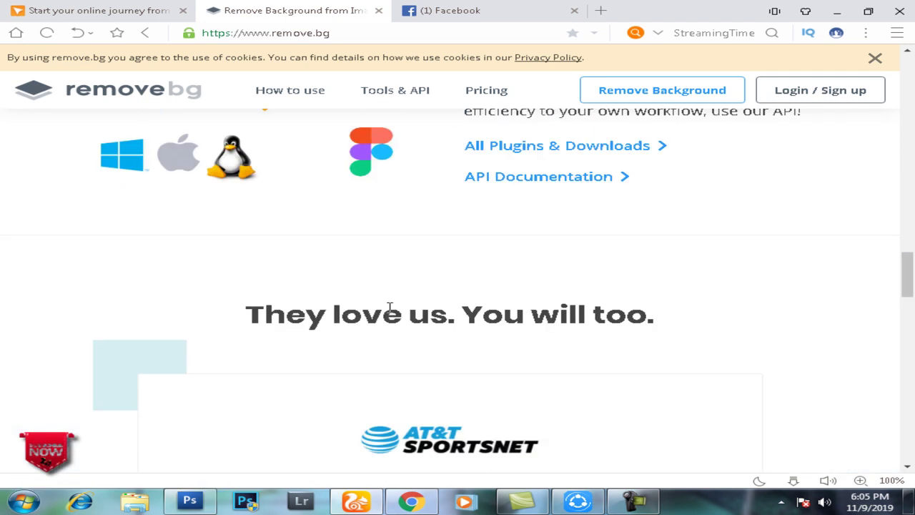
{"action": "scroll", "coordinate": [390, 306], "scroll_direction": "up", "scroll_amount": 6}
{"action": "scroll", "coordinate": [419, 310], "scroll_direction": "up", "scroll_amount": 4}
{"action": "scroll", "coordinate": [419, 311], "scroll_direction": "up", "scroll_amount": 5}
{"action": "scroll", "coordinate": [422, 313], "scroll_direction": "up", "scroll_amount": 2}
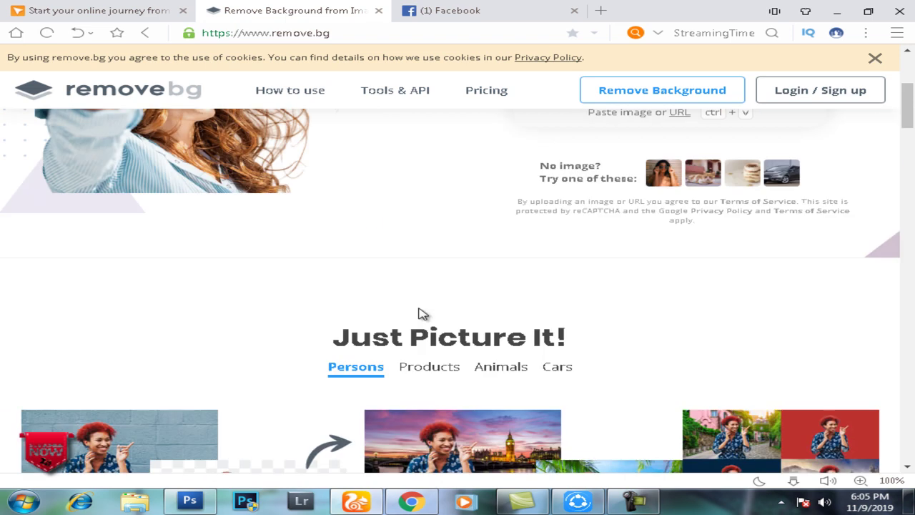
{"action": "scroll", "coordinate": [420, 312], "scroll_direction": "up", "scroll_amount": 4}
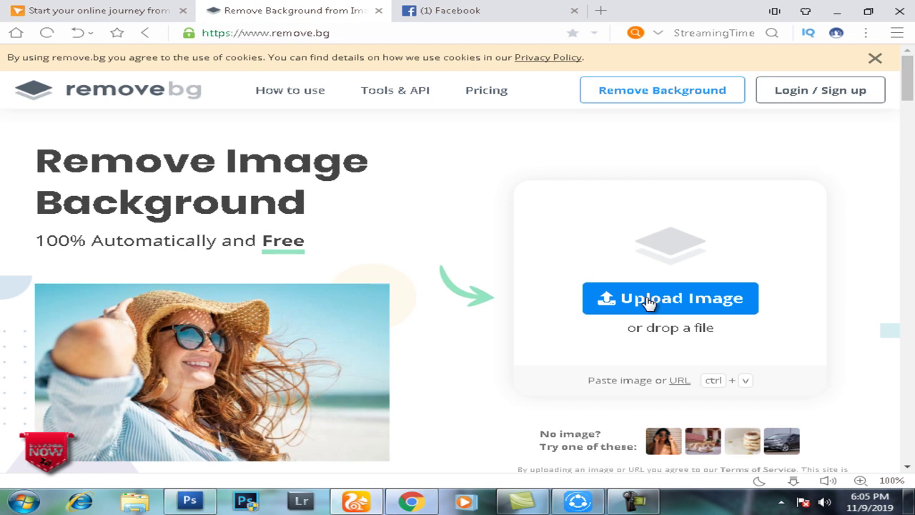
Step: Upload IMG_0575.jpg from the Desktop and get its 408 × 612 background-removed cutout
{"action": "left_click", "coordinate": [649, 304]}
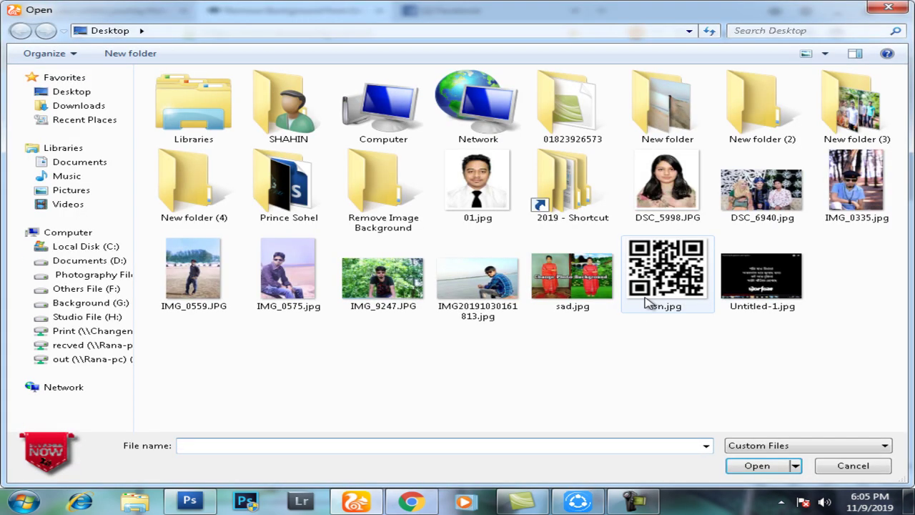
{"action": "left_click", "coordinate": [284, 281]}
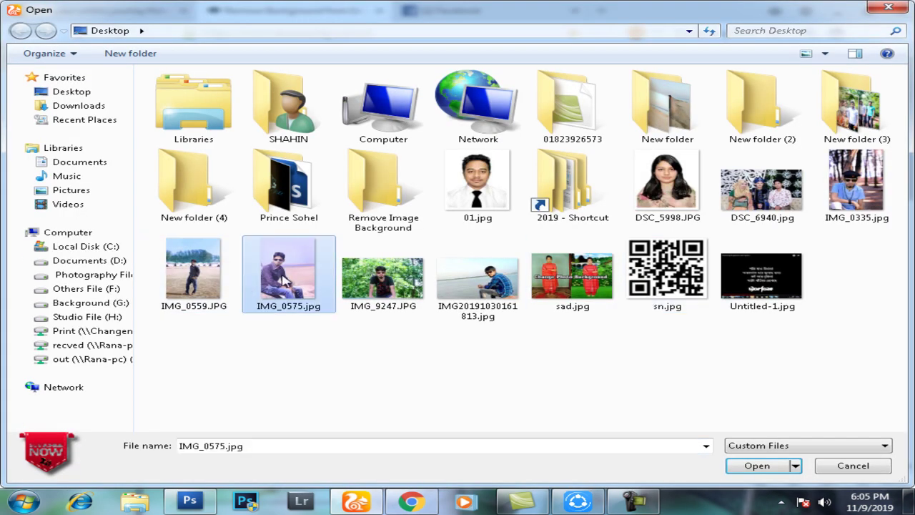
{"action": "left_click", "coordinate": [756, 466]}
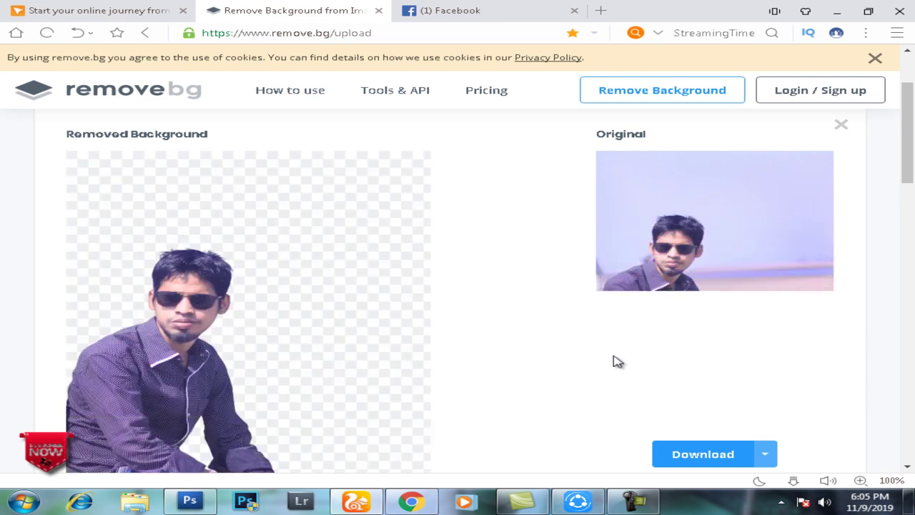
{"action": "scroll", "coordinate": [436, 330], "scroll_direction": "down", "scroll_amount": 2}
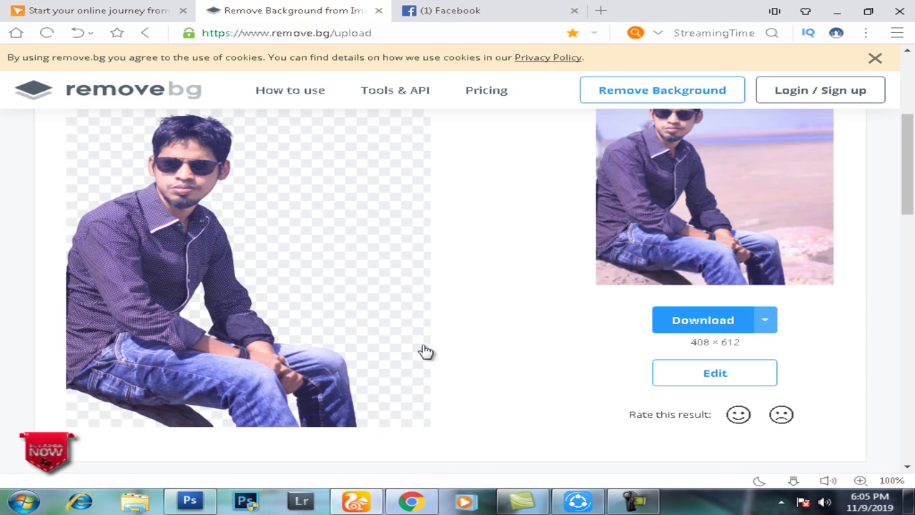
Step: Place the man on the sky-and-city-skyline photo backdrop and blur it
{"action": "left_click", "coordinate": [724, 379]}
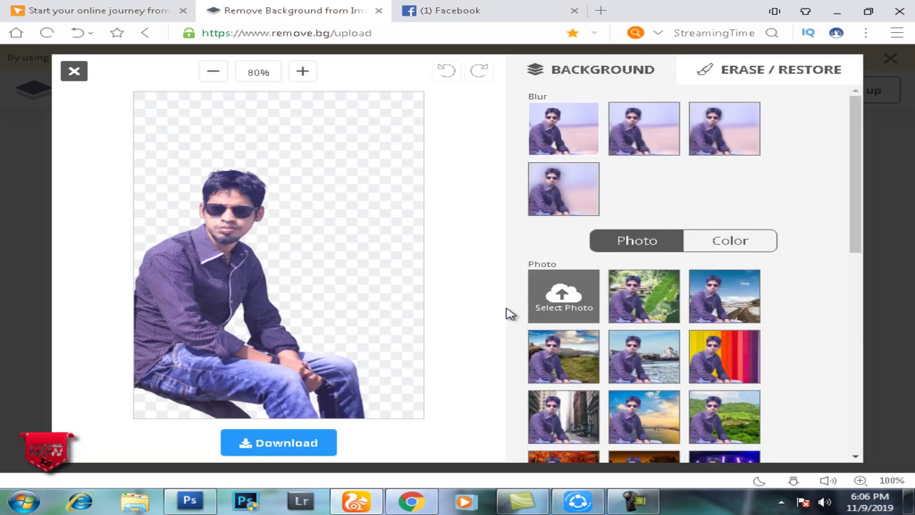
{"action": "scroll", "coordinate": [647, 343], "scroll_direction": "down", "scroll_amount": 2}
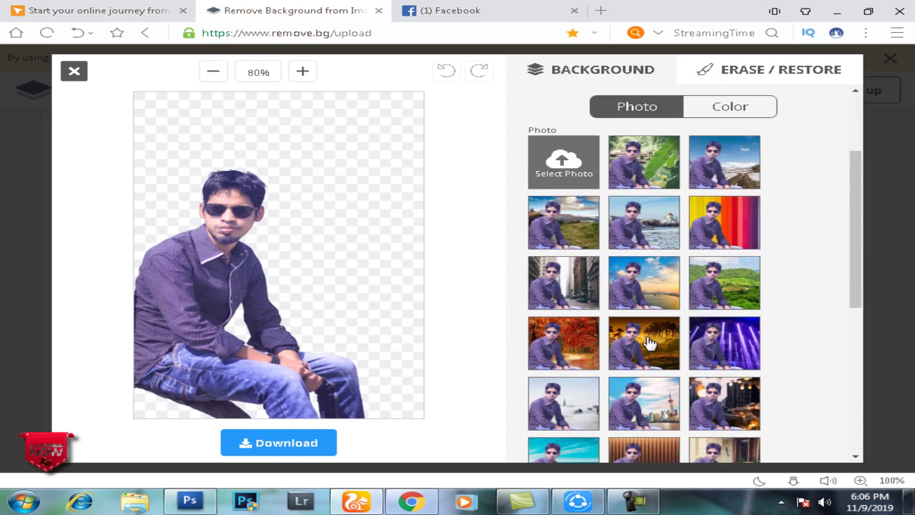
{"action": "scroll", "coordinate": [648, 343], "scroll_direction": "down", "scroll_amount": 3}
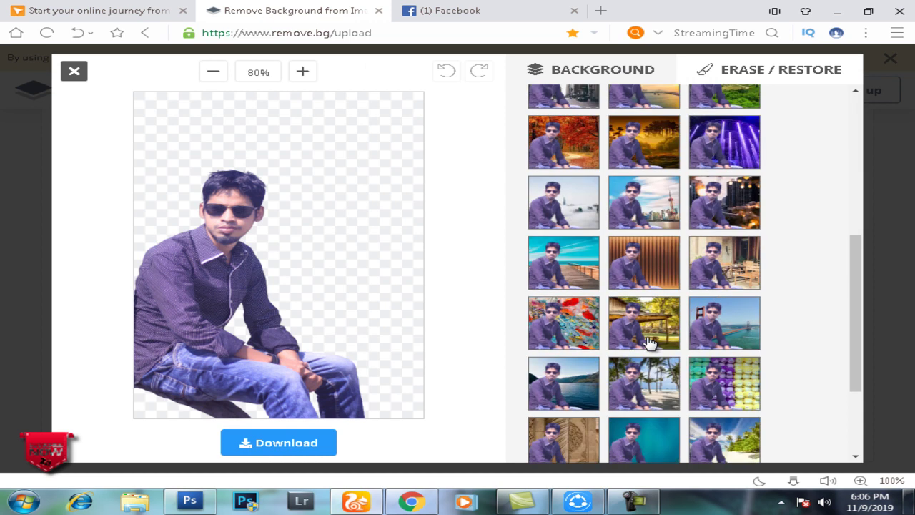
{"action": "scroll", "coordinate": [649, 343], "scroll_direction": "up", "scroll_amount": 1}
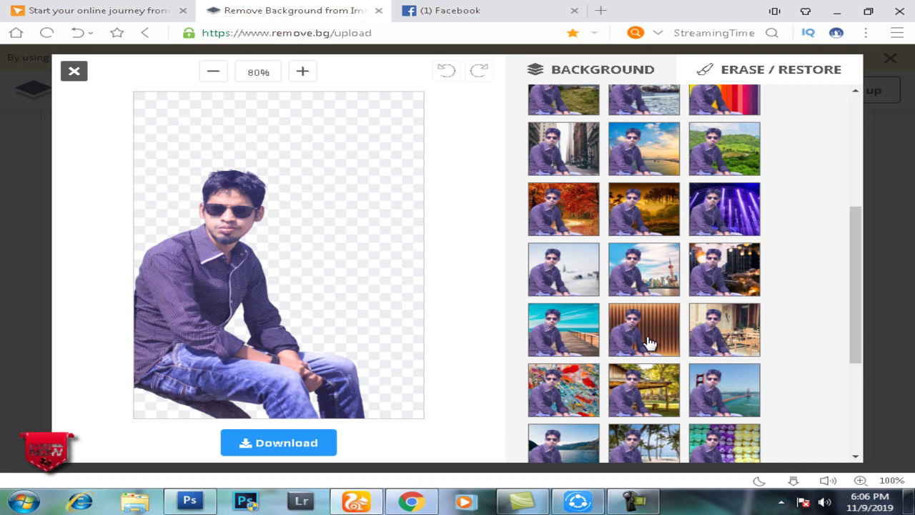
{"action": "left_click", "coordinate": [642, 286]}
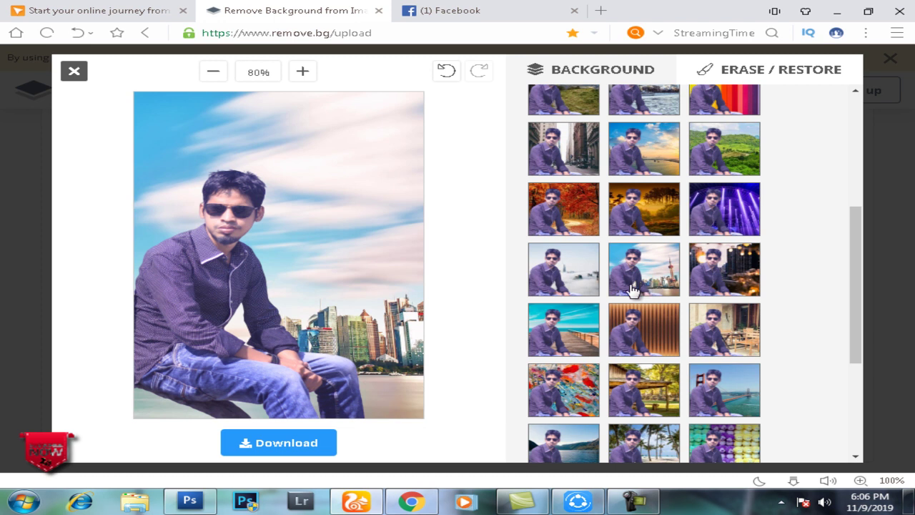
{"action": "scroll", "coordinate": [624, 264], "scroll_direction": "up", "scroll_amount": 3}
{"action": "scroll", "coordinate": [624, 264], "scroll_direction": "up", "scroll_amount": 1}
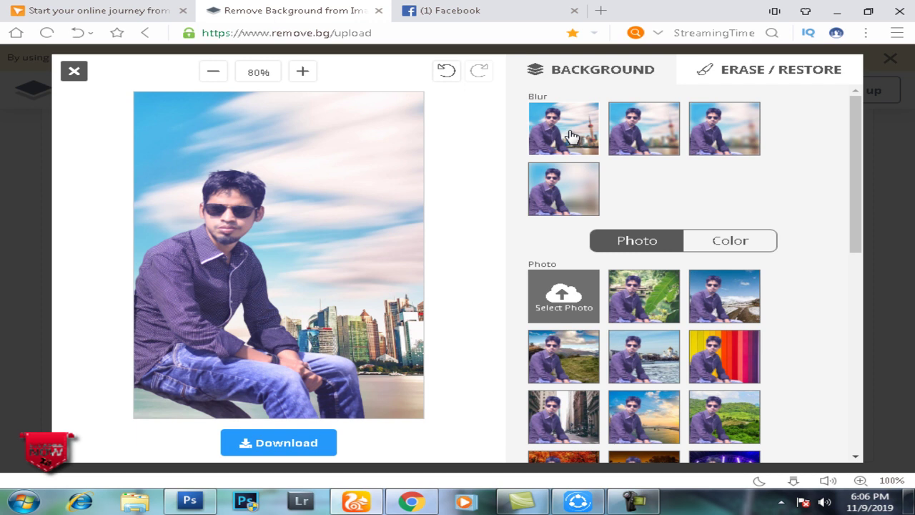
{"action": "left_click", "coordinate": [640, 143]}
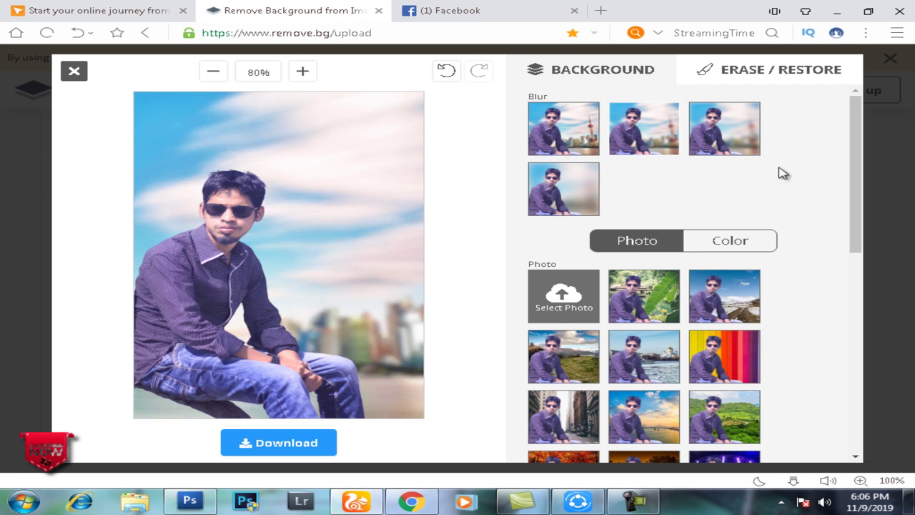
Step: Browse the solid colour swatches, then go back through the photo backdrops
{"action": "left_click", "coordinate": [731, 249]}
{"action": "scroll", "coordinate": [743, 300], "scroll_direction": "down", "scroll_amount": 4}
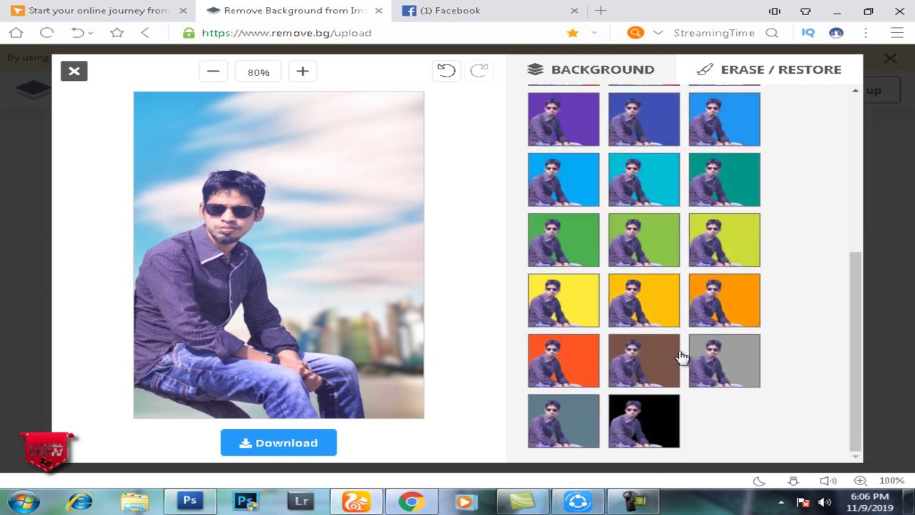
{"action": "scroll", "coordinate": [655, 386], "scroll_direction": "up", "scroll_amount": 5}
{"action": "left_click", "coordinate": [643, 243]}
{"action": "scroll", "coordinate": [676, 347], "scroll_direction": "down", "scroll_amount": 5}
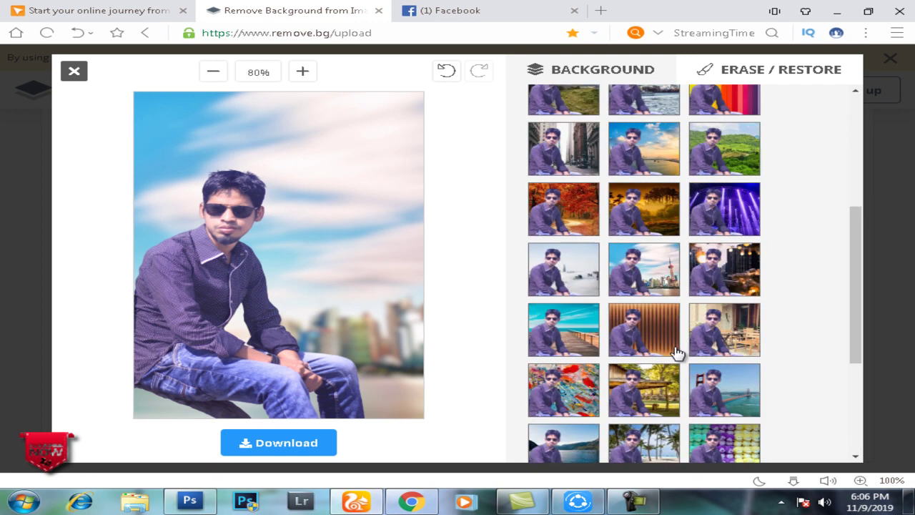
{"action": "scroll", "coordinate": [706, 366], "scroll_direction": "down", "scroll_amount": 5}
{"action": "scroll", "coordinate": [701, 368], "scroll_direction": "up", "scroll_amount": 5}
{"action": "scroll", "coordinate": [698, 386], "scroll_direction": "up", "scroll_amount": 5}
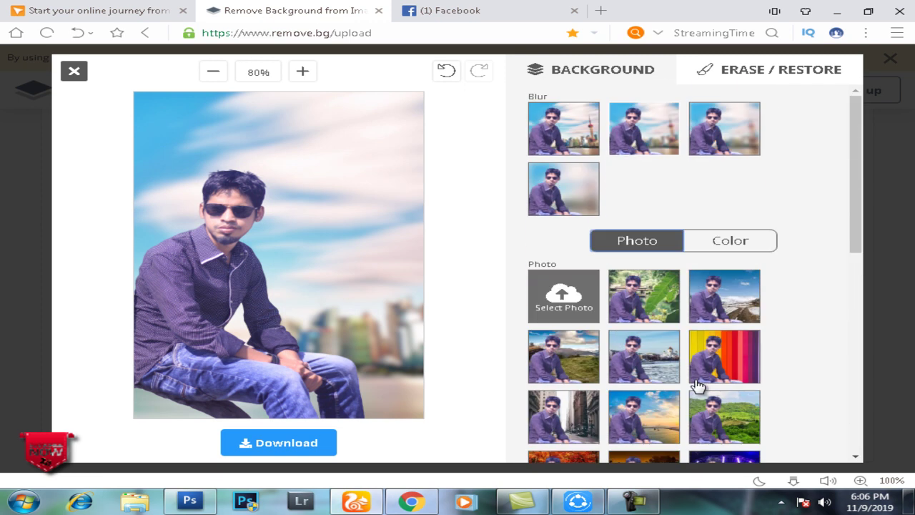
{"action": "scroll", "coordinate": [694, 384], "scroll_direction": "down", "scroll_amount": 1}
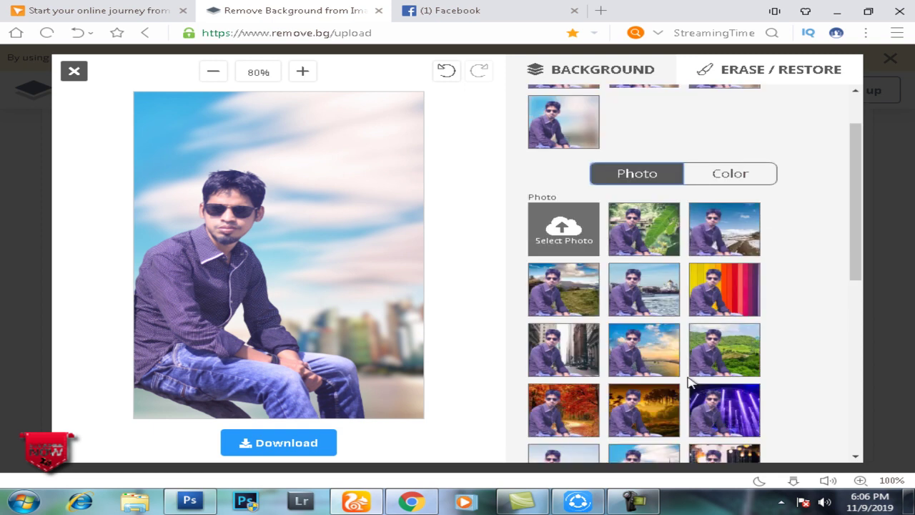
Step: Use 0001 (17).jpg from Background (G:) > New WELLPAPAR > 4--- as the custom backdrop
{"action": "left_click", "coordinate": [576, 245]}
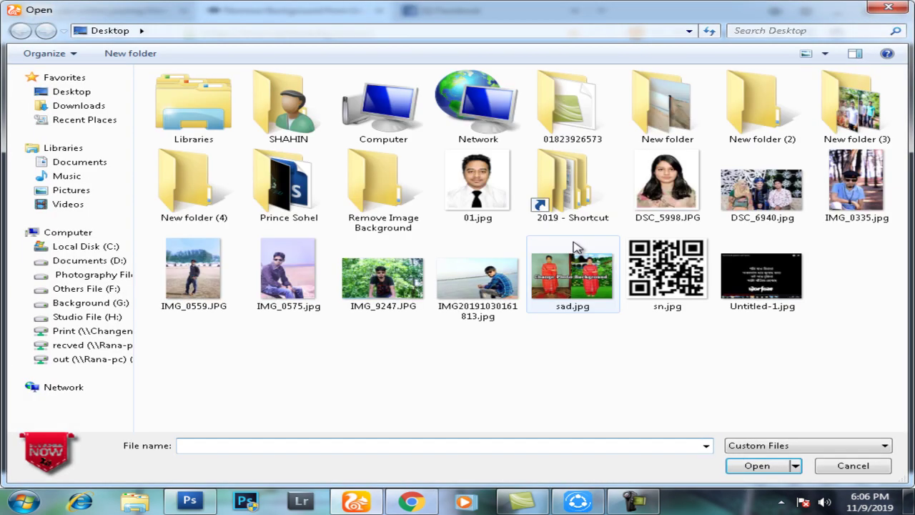
{"action": "left_click", "coordinate": [61, 301]}
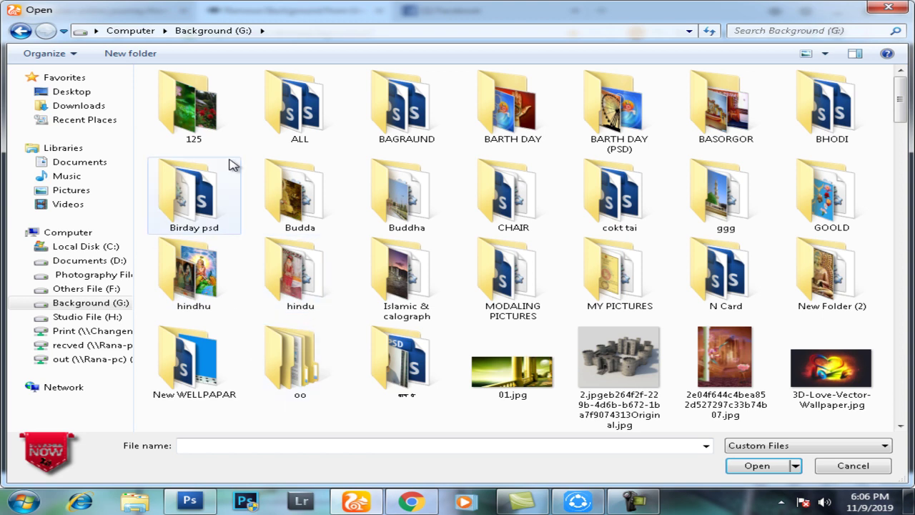
{"action": "scroll", "coordinate": [498, 327], "scroll_direction": "down", "scroll_amount": 5}
{"action": "scroll", "coordinate": [499, 327], "scroll_direction": "up", "scroll_amount": 2}
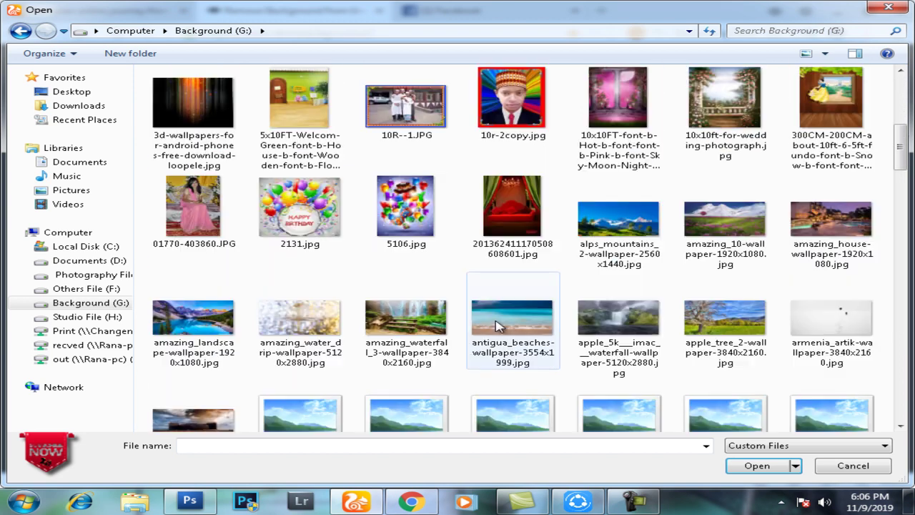
{"action": "scroll", "coordinate": [498, 326], "scroll_direction": "up", "scroll_amount": 3}
{"action": "scroll", "coordinate": [498, 327], "scroll_direction": "down", "scroll_amount": 1}
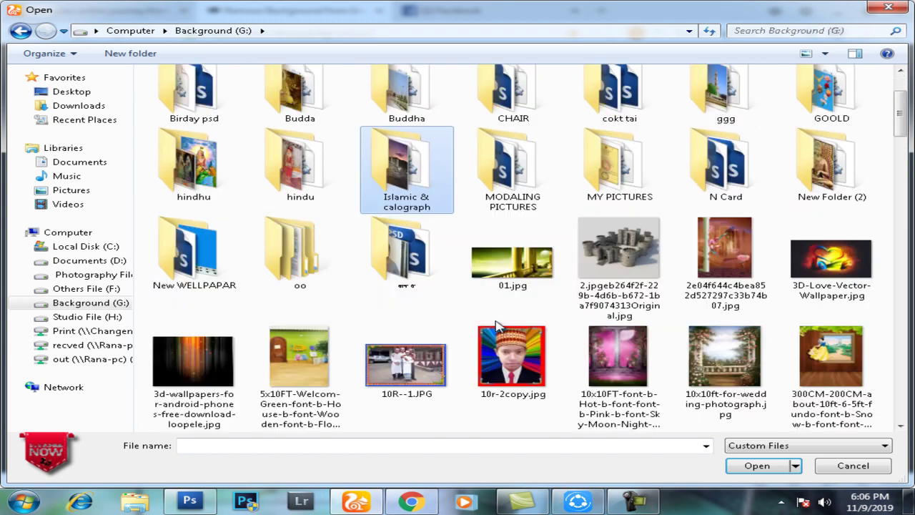
{"action": "double_click", "coordinate": [210, 260]}
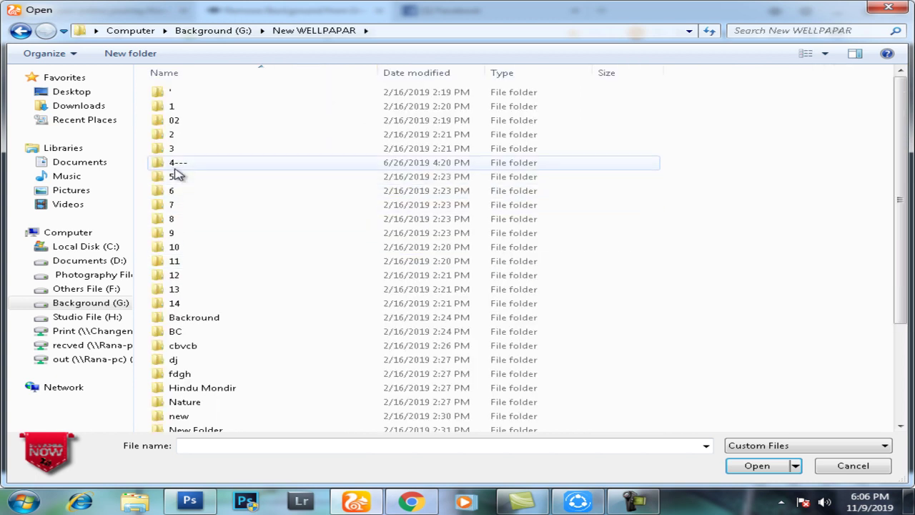
{"action": "double_click", "coordinate": [179, 164]}
{"action": "left_click", "coordinate": [223, 128]}
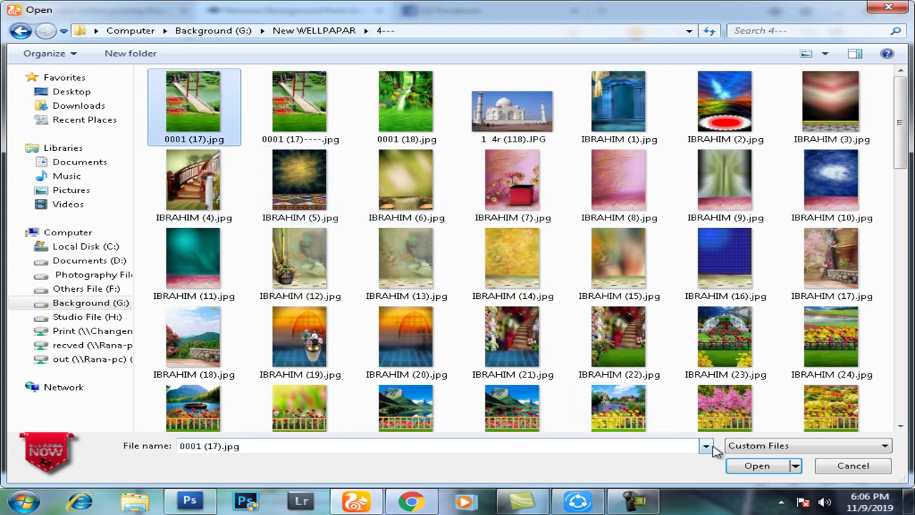
{"action": "left_click", "coordinate": [743, 467]}
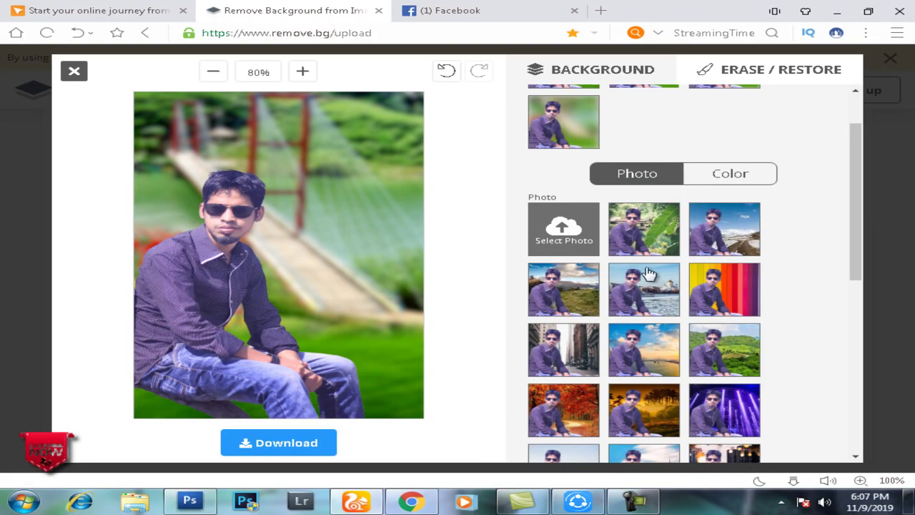
Step: Download the composite as IMG_0575-removebg-preview.png and show the browser's downloads list
{"action": "scroll", "coordinate": [650, 276], "scroll_direction": "up", "scroll_amount": 1}
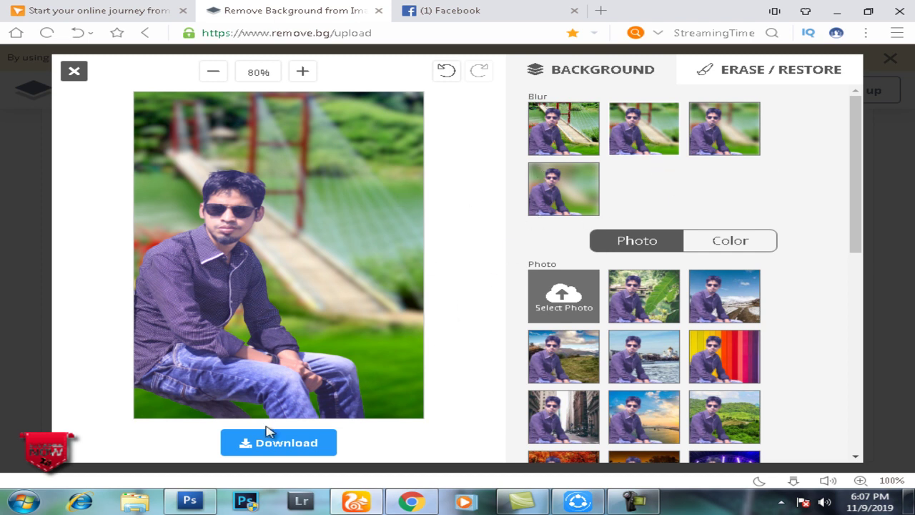
{"action": "left_click", "coordinate": [277, 449]}
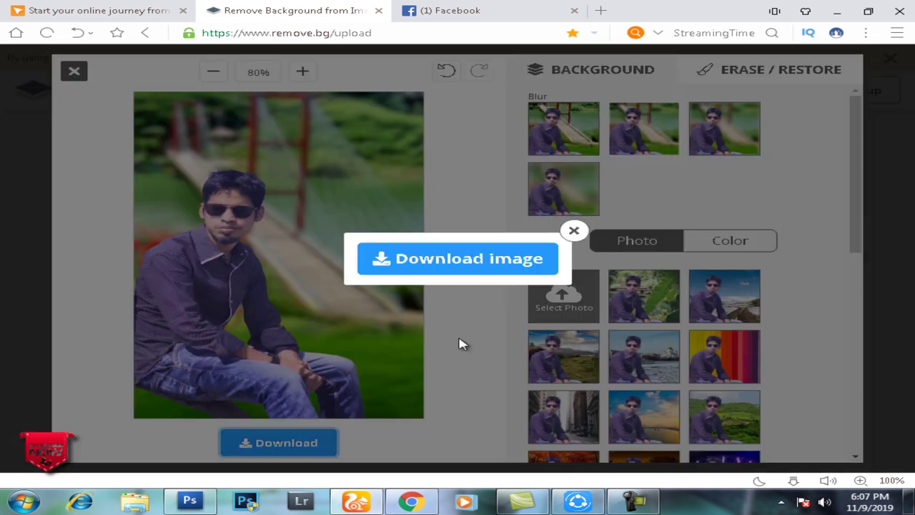
{"action": "left_click", "coordinate": [420, 270]}
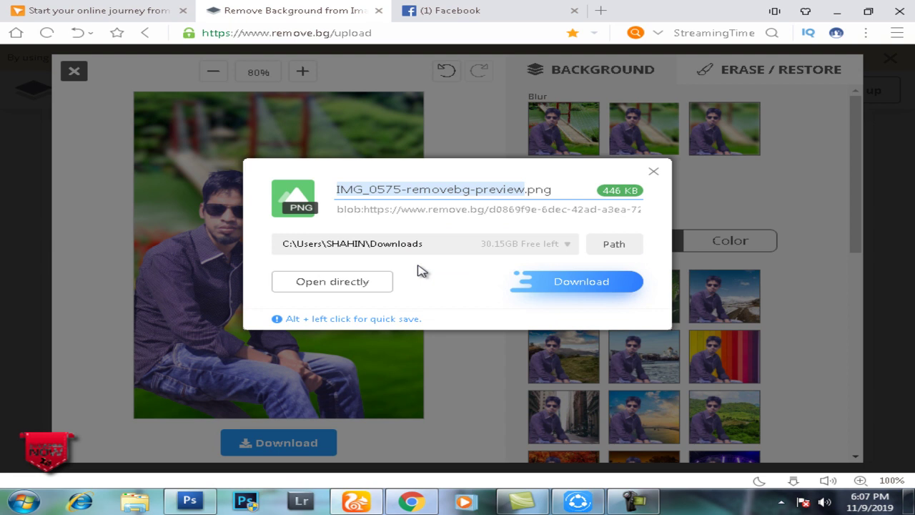
{"action": "left_click", "coordinate": [552, 283]}
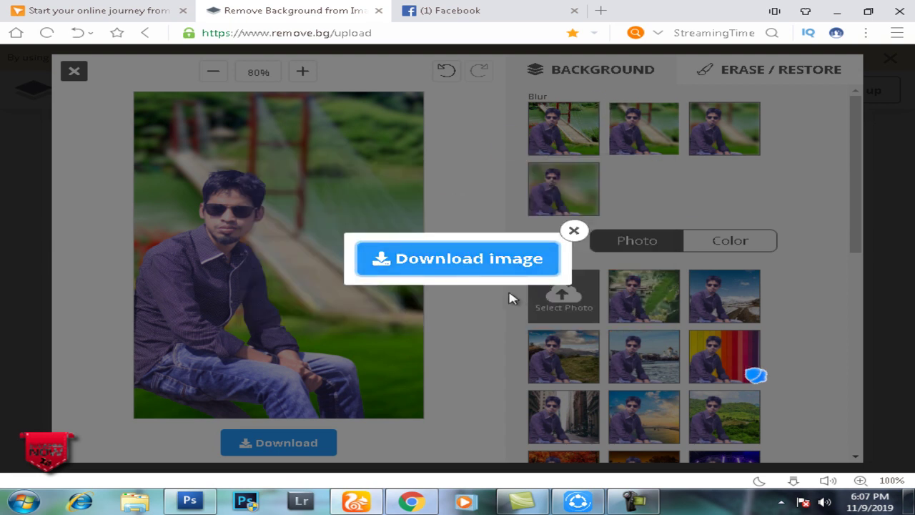
{"action": "left_click", "coordinate": [574, 230]}
{"action": "left_click", "coordinate": [793, 481]}
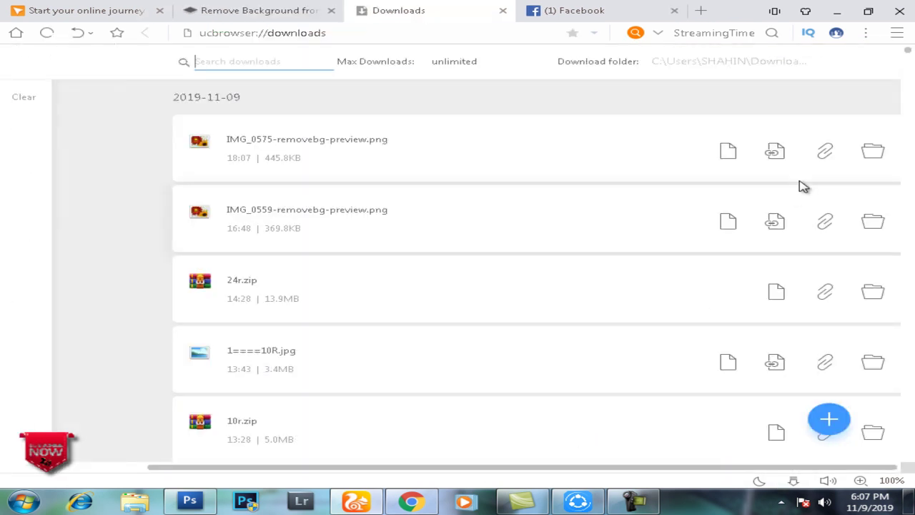
Step: View IMG_0575-removebg-preview.png in Windows Photo Viewer, then return to the remove.bg tab
{"action": "left_click", "coordinate": [872, 150]}
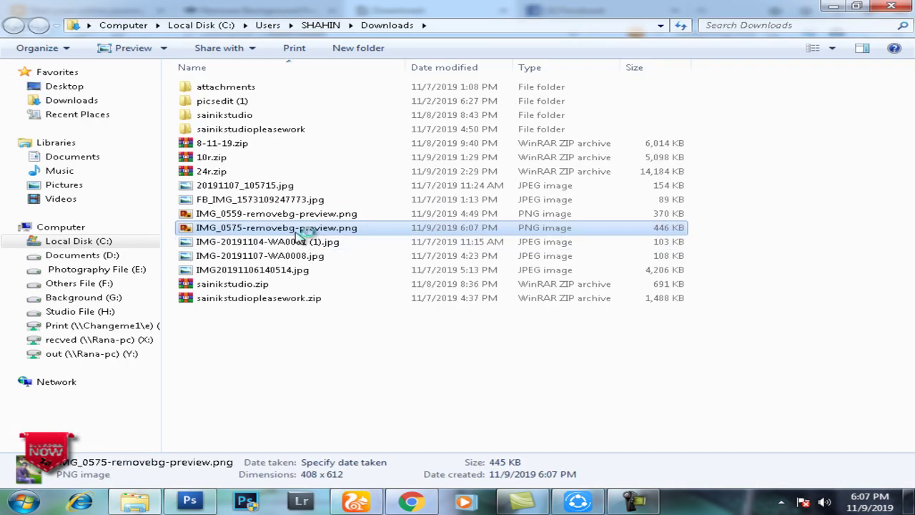
{"action": "double_click", "coordinate": [297, 230]}
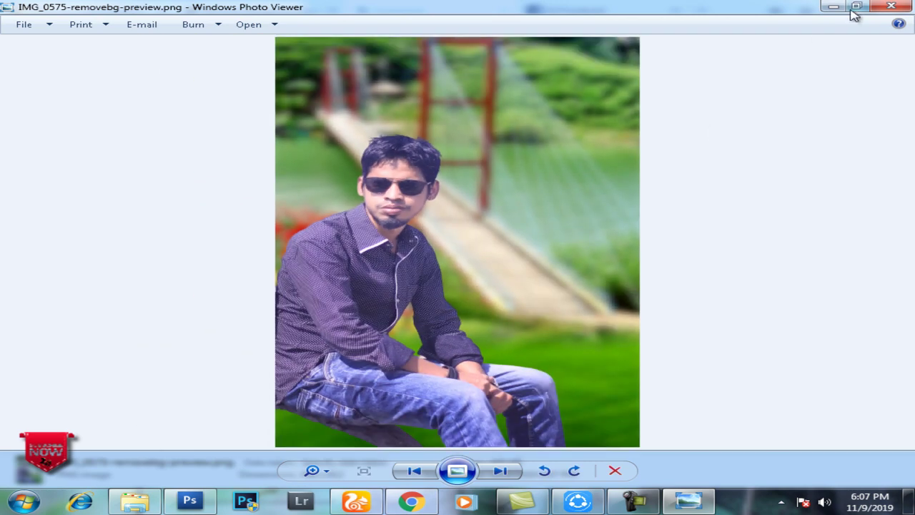
{"action": "left_click", "coordinate": [891, 7]}
{"action": "left_click", "coordinate": [356, 501]}
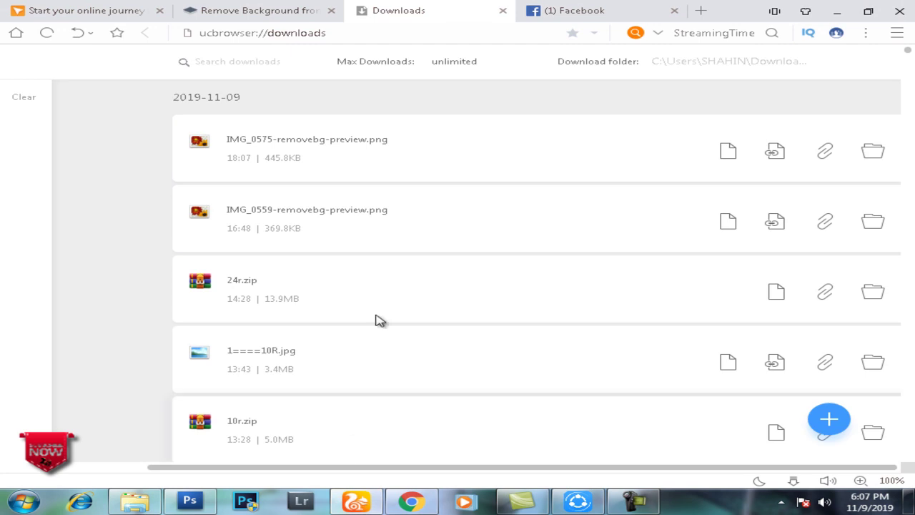
{"action": "left_click", "coordinate": [277, 10]}
Step: Close the backdrop editor and return to the remove.bg home page
{"action": "left_click", "coordinate": [70, 70]}
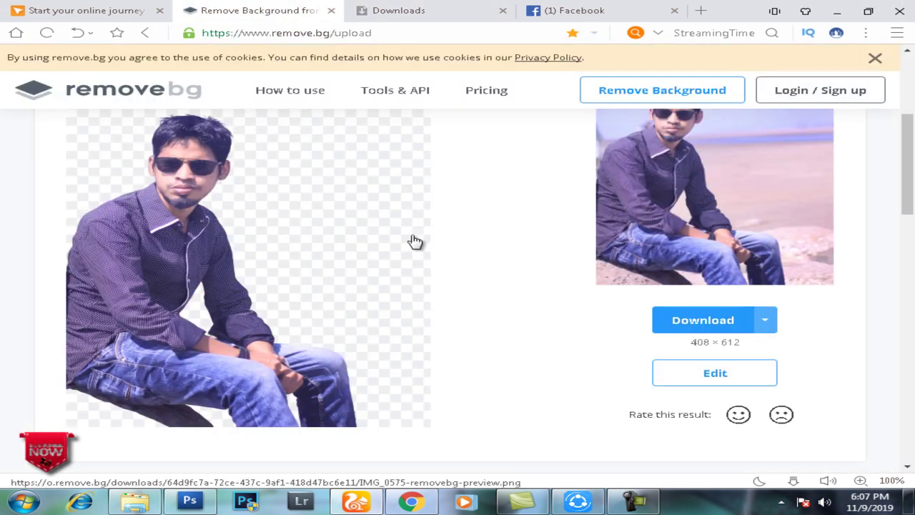
{"action": "scroll", "coordinate": [443, 257], "scroll_direction": "up", "scroll_amount": 5}
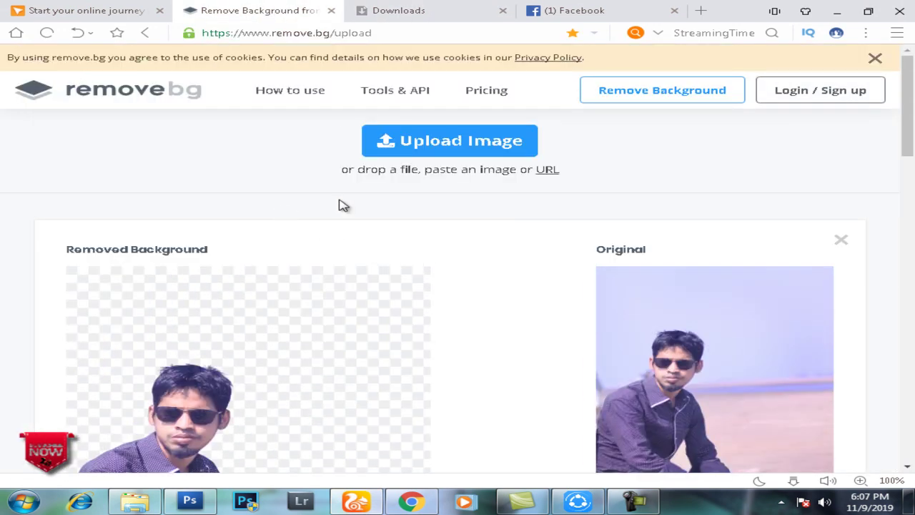
{"action": "left_click", "coordinate": [126, 93]}
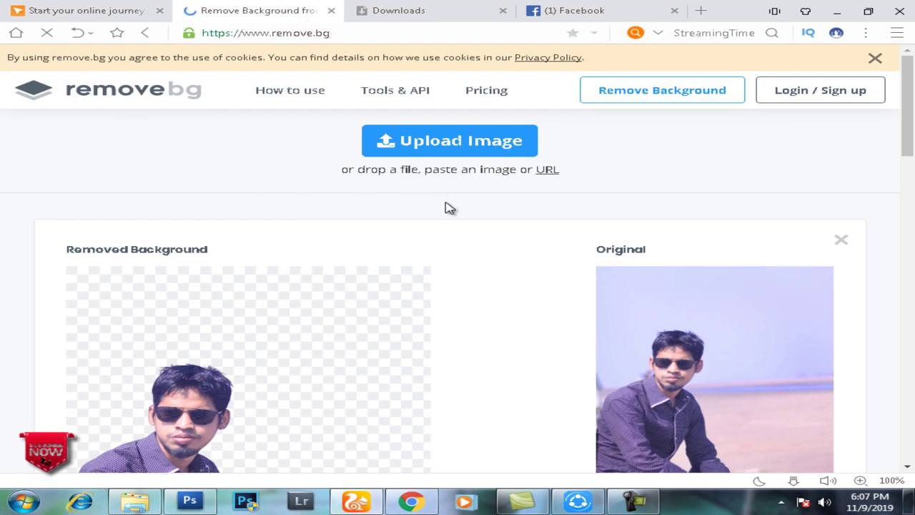
{"action": "scroll", "coordinate": [483, 299], "scroll_direction": "down", "scroll_amount": 3}
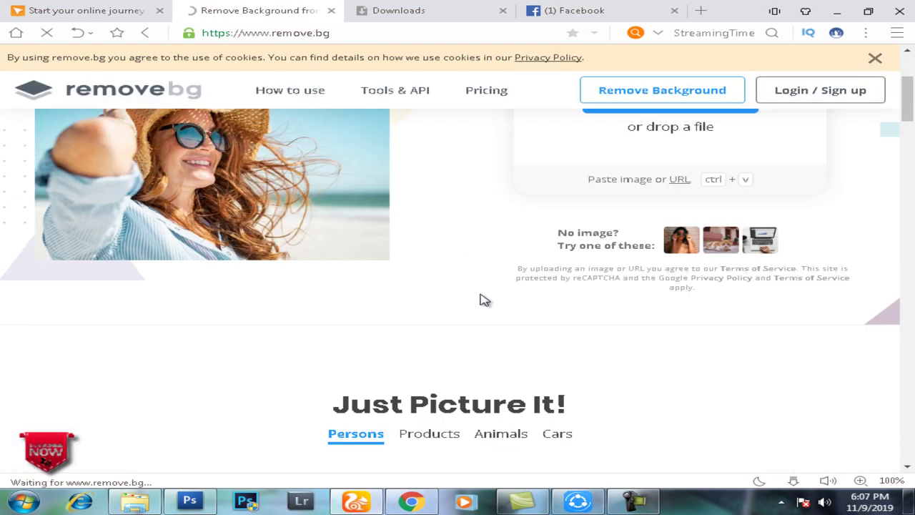
{"action": "scroll", "coordinate": [482, 299], "scroll_direction": "up", "scroll_amount": 2}
Step: Upload IMG_0575.jpg from the Desktop again and scroll to the new cutout
{"action": "left_click", "coordinate": [666, 241]}
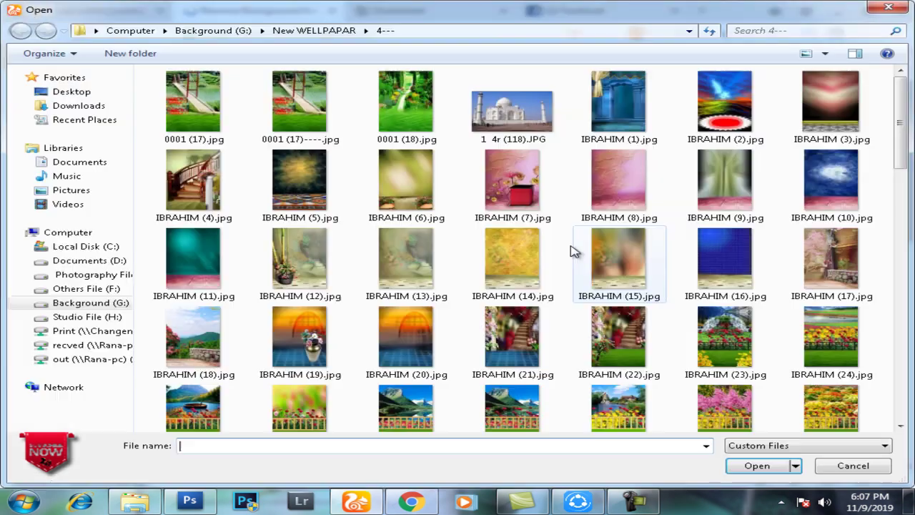
{"action": "left_click", "coordinate": [63, 93]}
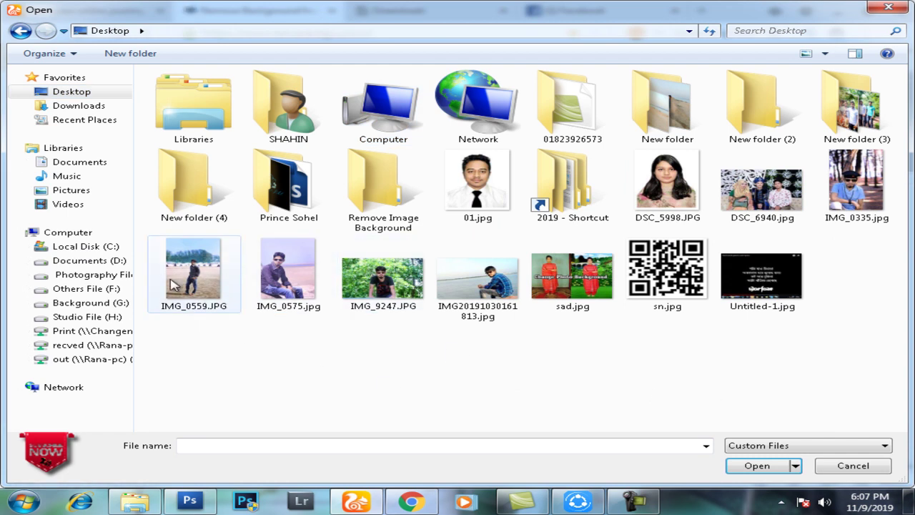
{"action": "left_click", "coordinate": [198, 283]}
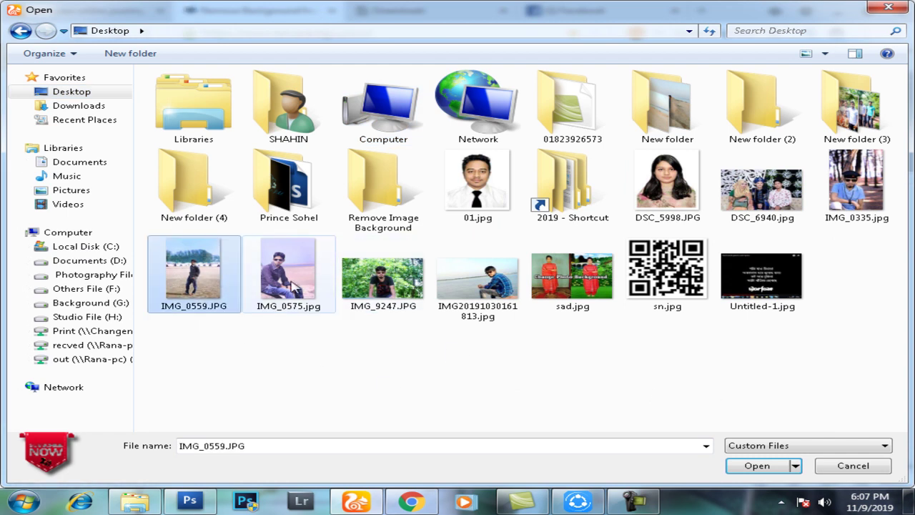
{"action": "left_click", "coordinate": [757, 466]}
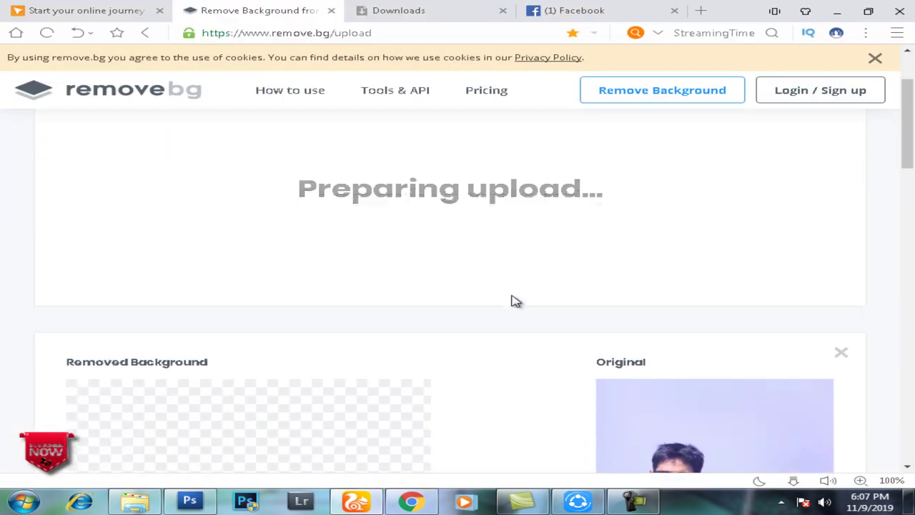
{"action": "scroll", "coordinate": [312, 312], "scroll_direction": "up", "scroll_amount": 2}
{"action": "scroll", "coordinate": [259, 281], "scroll_direction": "down", "scroll_amount": 2}
{"action": "scroll", "coordinate": [260, 286], "scroll_direction": "down", "scroll_amount": 1}
{"action": "scroll", "coordinate": [260, 285], "scroll_direction": "down", "scroll_amount": 1}
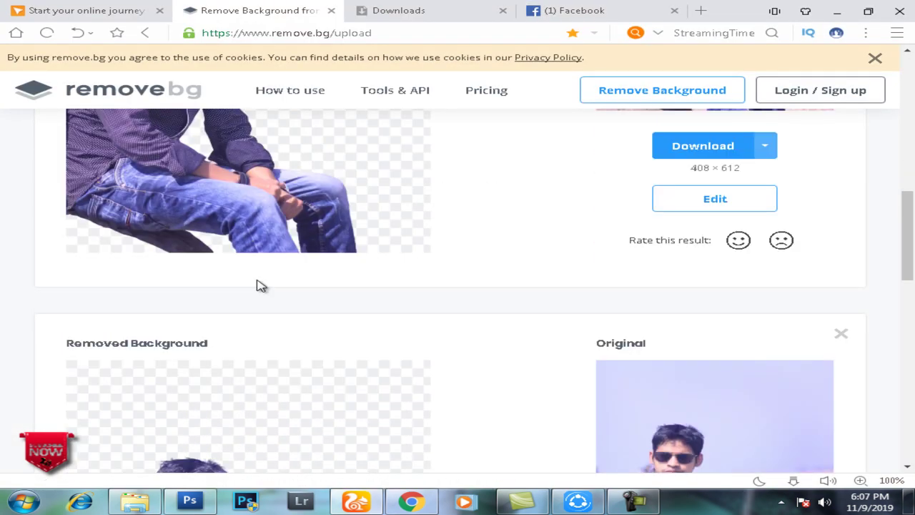
{"action": "scroll", "coordinate": [259, 288], "scroll_direction": "down", "scroll_amount": 1}
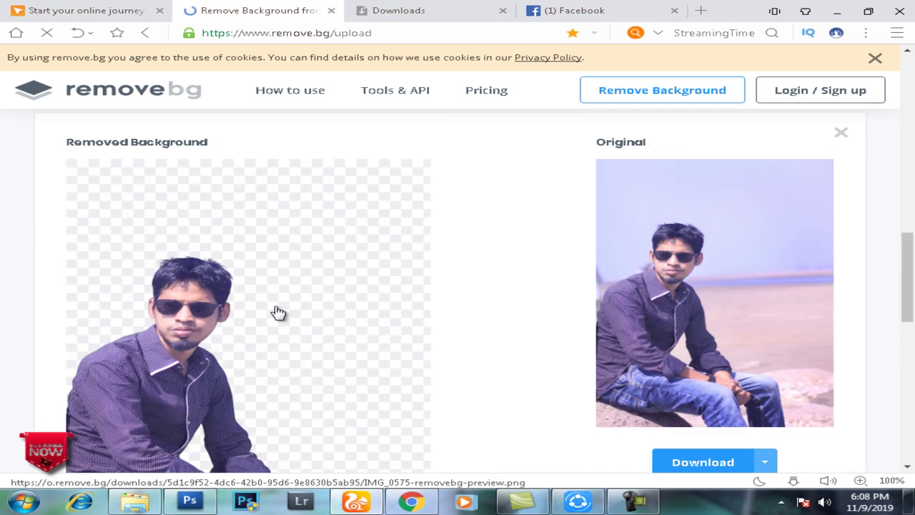
{"action": "scroll", "coordinate": [278, 312], "scroll_direction": "down", "scroll_amount": 6}
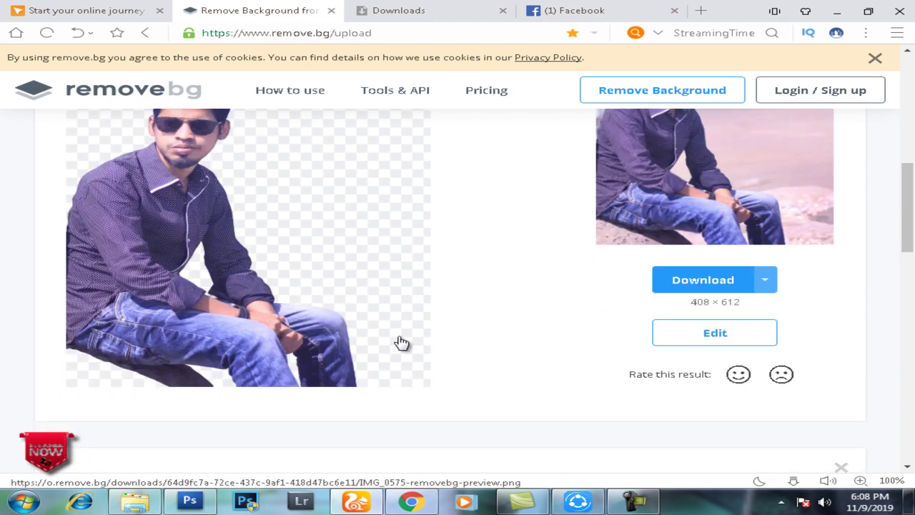
Step: Download the cutout as IMG_0575-removebg-preview (1).png and confirm it completed in Downloads
{"action": "left_click", "coordinate": [678, 412]}
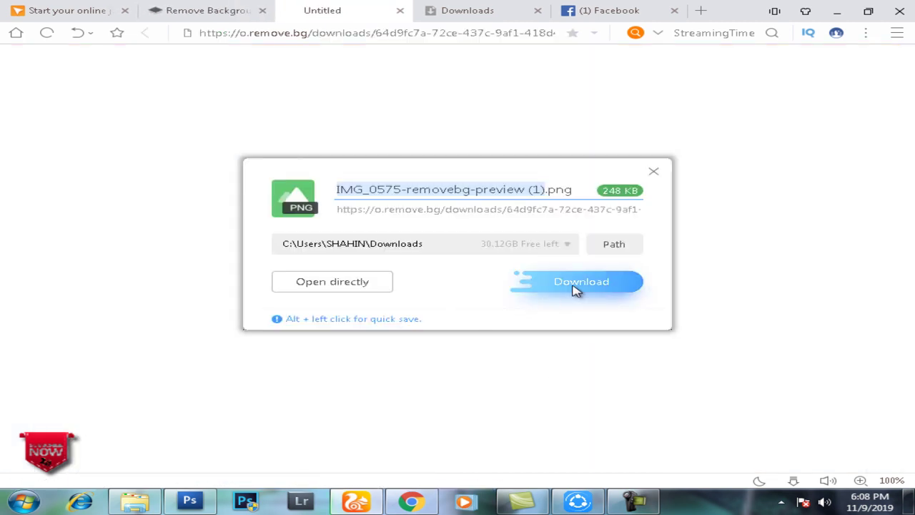
{"action": "left_click", "coordinate": [576, 289]}
{"action": "left_click", "coordinate": [792, 480]}
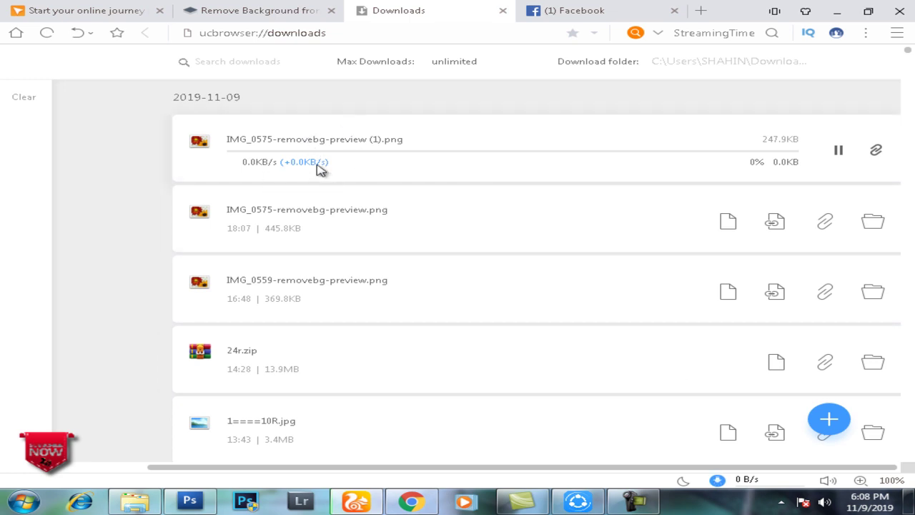
{"action": "left_click", "coordinate": [299, 13]}
{"action": "left_click", "coordinate": [676, 414]}
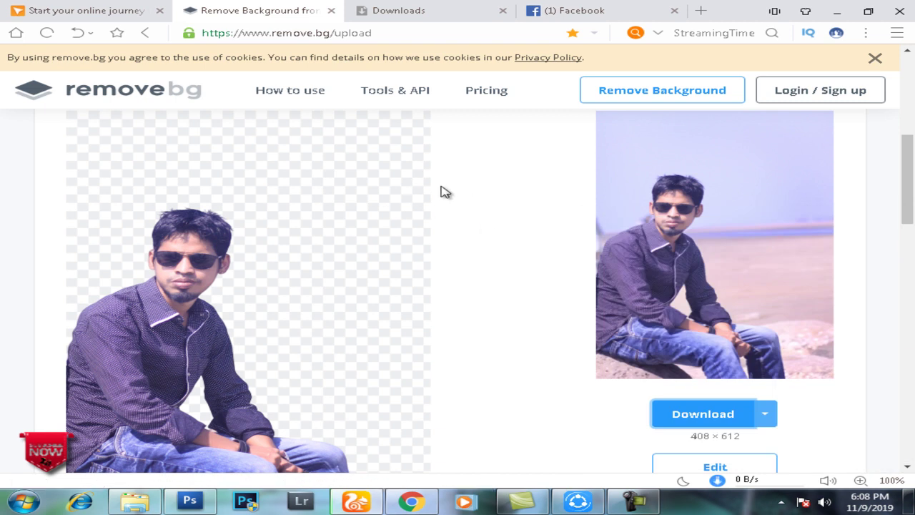
{"action": "left_click", "coordinate": [764, 478]}
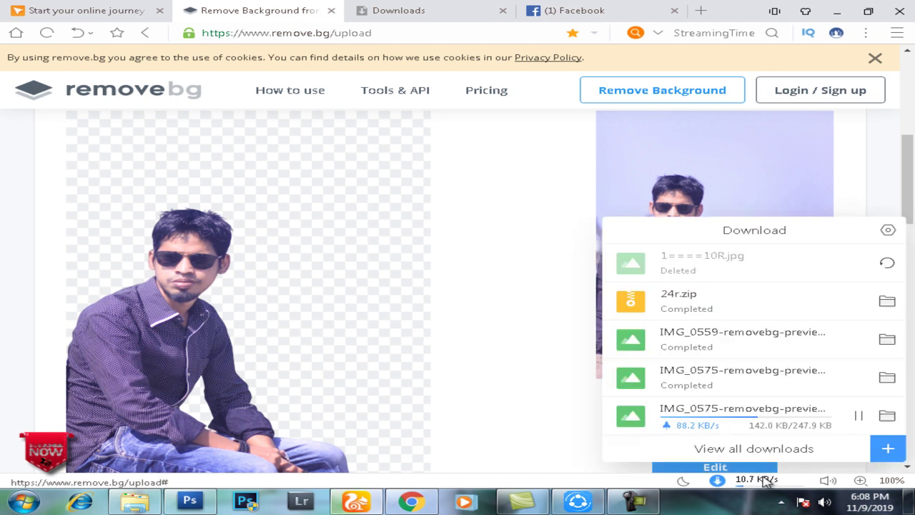
{"action": "left_click", "coordinate": [753, 448]}
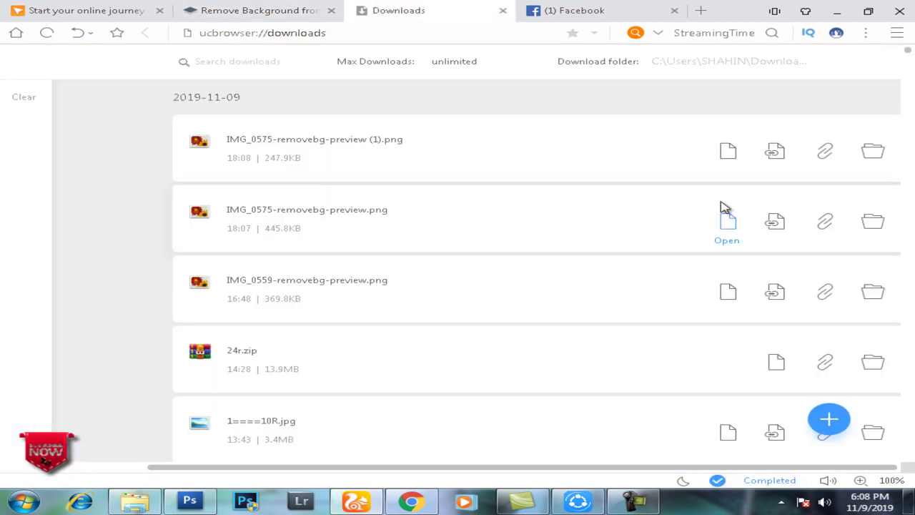
{"action": "left_click", "coordinate": [865, 153]}
Step: Open the cutout PNG in Photoshop and create a white 4 × 6 inch, 300 ppi document
{"action": "mouse_move", "coordinate": [272, 229]}
{"action": "left_mouse_down"}
{"action": "mouse_move", "coordinate": [202, 506]}
{"action": "mouse_move", "coordinate": [220, 224]}
{"action": "left_mouse_up"}
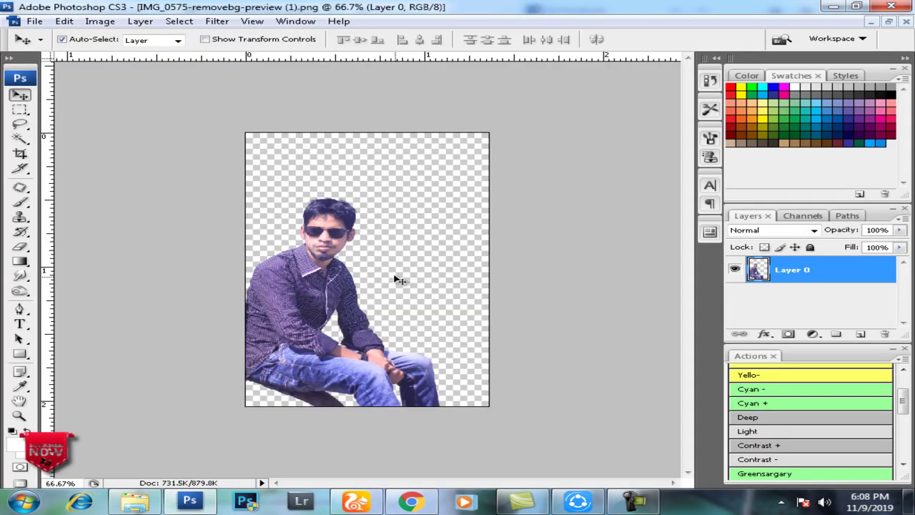
{"action": "key", "text": "ctrl+n"}
{"action": "left_click", "coordinate": [501, 176]}
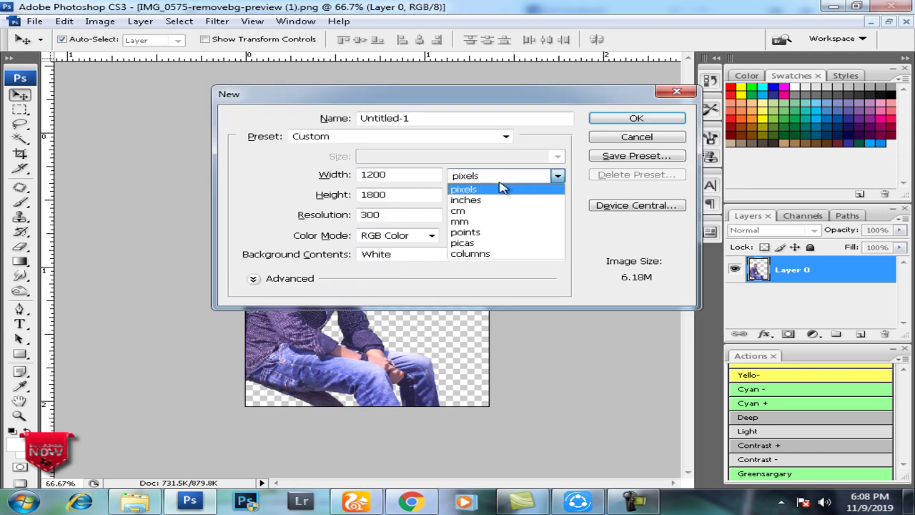
{"action": "left_click", "coordinate": [495, 194]}
{"action": "double_click", "coordinate": [417, 176]}
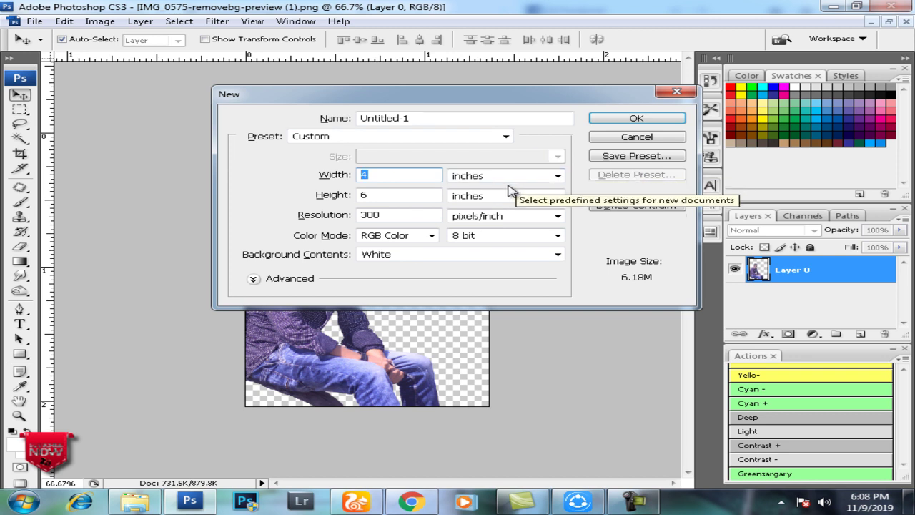
{"action": "key", "text": "Return"}
Step: Move the cutout person into Untitled-1 and enlarge him to fill the lower canvas
{"action": "key", "text": "f"}
{"action": "key", "text": "f"}
{"action": "left_click_drag", "start_coordinate": [258, 151], "coordinate": [453, 130]}
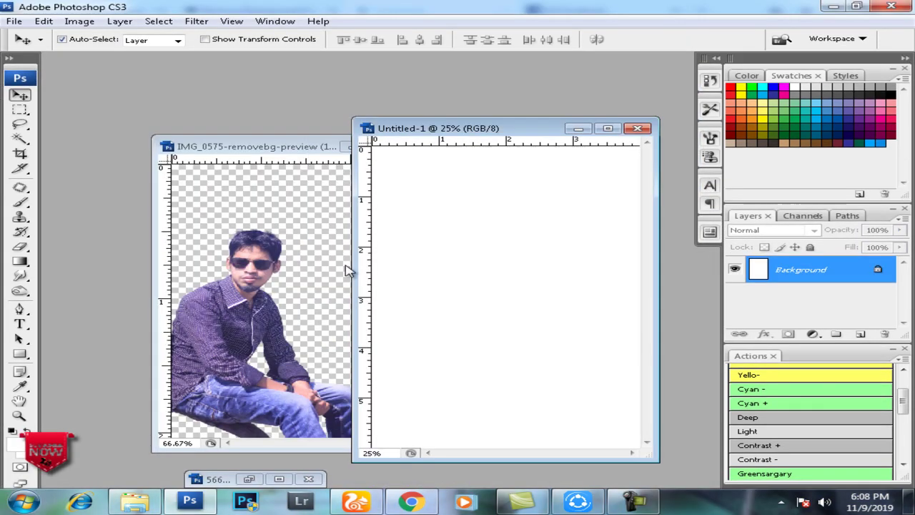
{"action": "left_click", "coordinate": [256, 333]}
{"action": "left_click_drag", "start_coordinate": [256, 333], "coordinate": [469, 315]}
{"action": "key", "text": "f"}
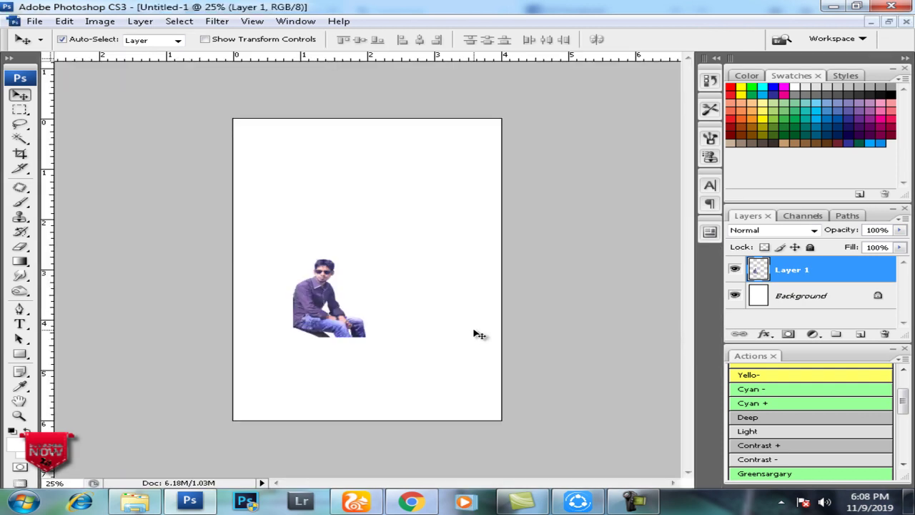
{"action": "key", "text": "ctrl+t"}
{"action": "left_click_drag", "start_coordinate": [366, 260], "coordinate": [421, 214]}
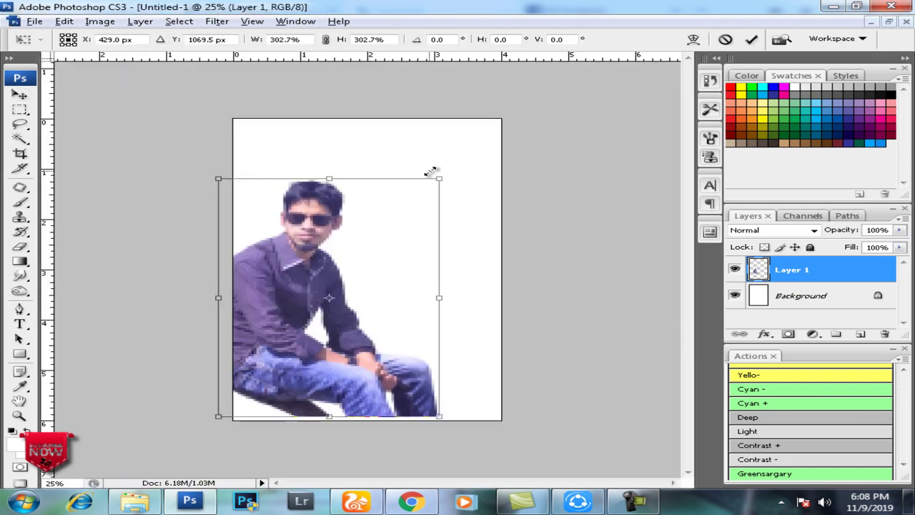
{"action": "left_click_drag", "start_coordinate": [315, 282], "coordinate": [322, 310]}
{"action": "key", "text": "Return"}
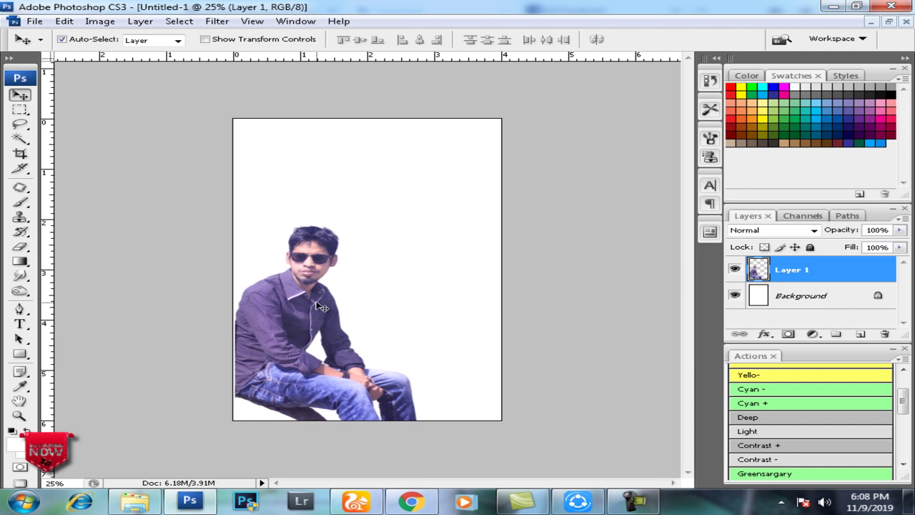
Step: Add a mirrored, enlarged, tilted copy on the right, behind him at 30% opacity
{"action": "left_click_drag", "start_coordinate": [301, 306], "coordinate": [403, 306]}
{"action": "key", "text": "ctrl+t"}
{"action": "right_click", "coordinate": [399, 289]}
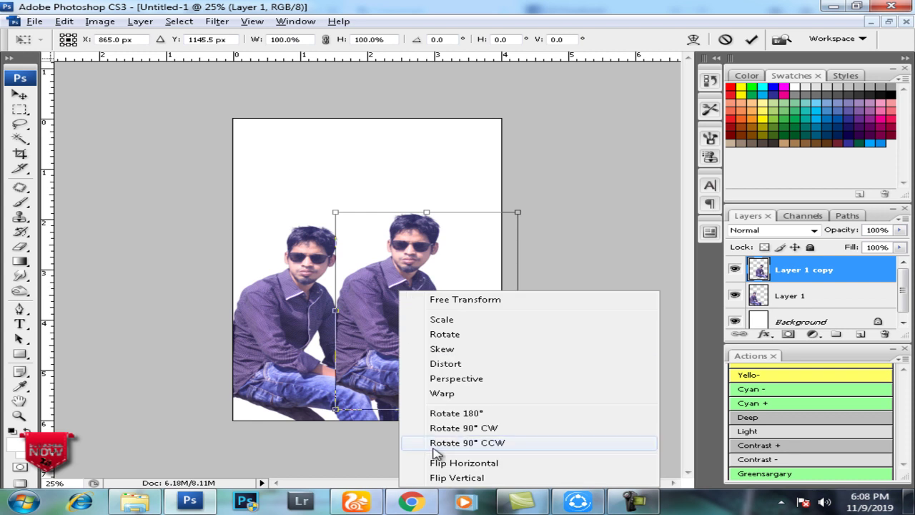
{"action": "left_click", "coordinate": [439, 468]}
{"action": "mouse_move", "coordinate": [333, 212]}
{"action": "left_mouse_down"}
{"action": "mouse_move", "coordinate": [307, 174]}
{"action": "mouse_move", "coordinate": [265, 198]}
{"action": "left_mouse_up"}
{"action": "key", "text": "Return"}
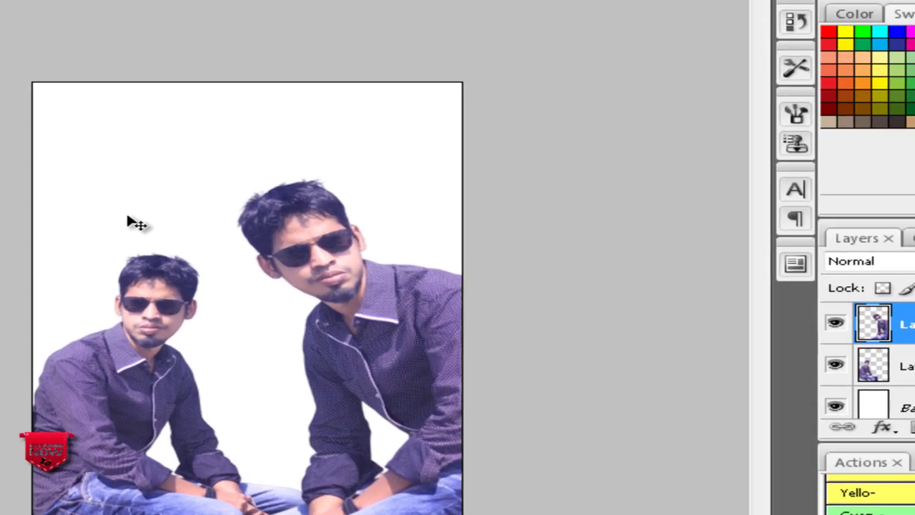
{"action": "key", "text": "ctrl+bracketleft"}
{"action": "key", "text": "3"}
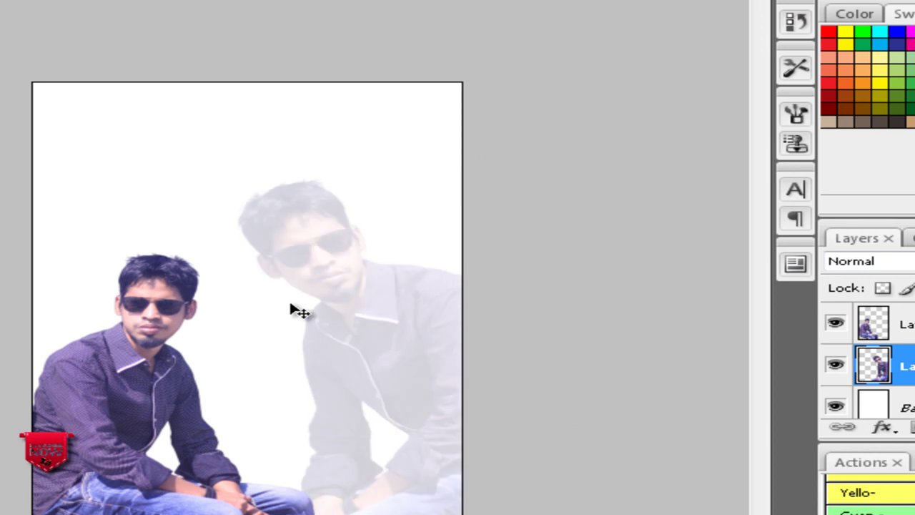
Step: Open 002.jpg from wallpaper folder 6 on drive G
{"action": "key", "text": "ctrl+o"}
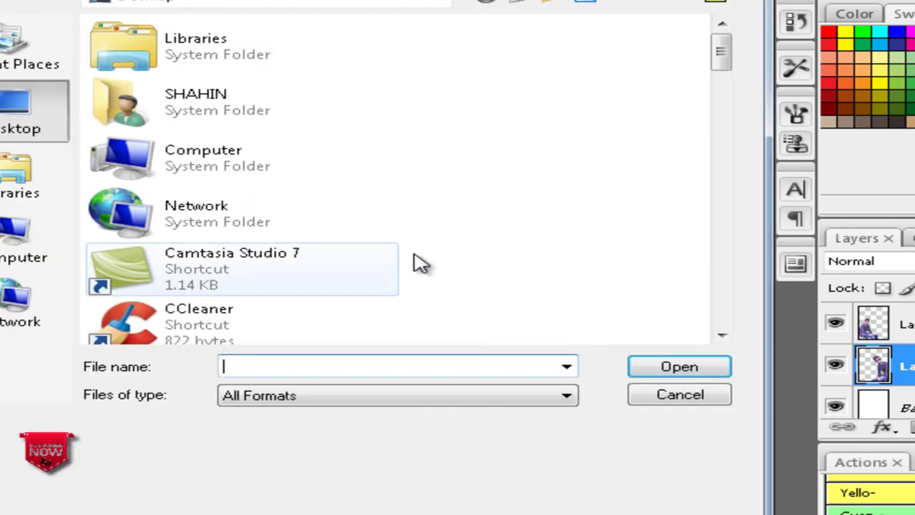
{"action": "left_click", "coordinate": [715, 4]}
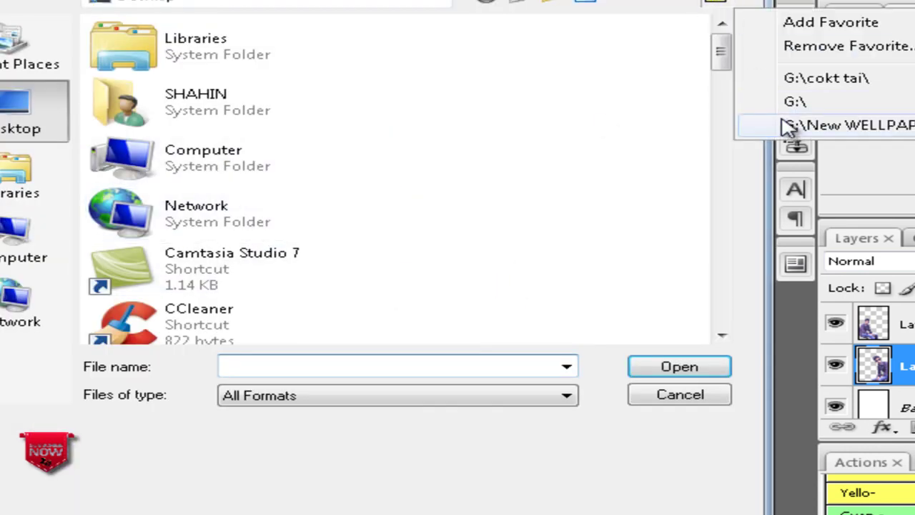
{"action": "left_click", "coordinate": [794, 123]}
{"action": "double_click", "coordinate": [147, 192]}
{"action": "left_click", "coordinate": [166, 85]}
{"action": "double_click", "coordinate": [166, 85]}
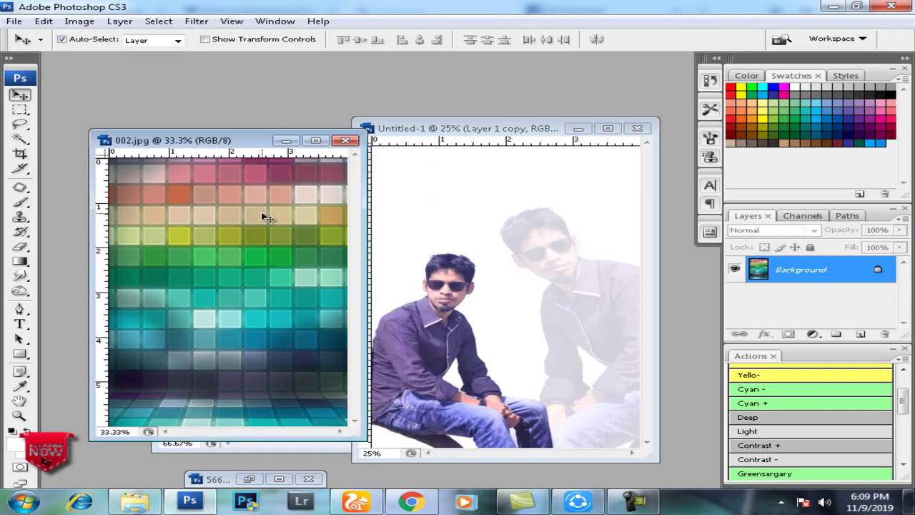
Step: Drag the tile image into Untitled-1, stretch it over the canvas, and send it backward
{"action": "left_click_drag", "start_coordinate": [265, 214], "coordinate": [504, 228]}
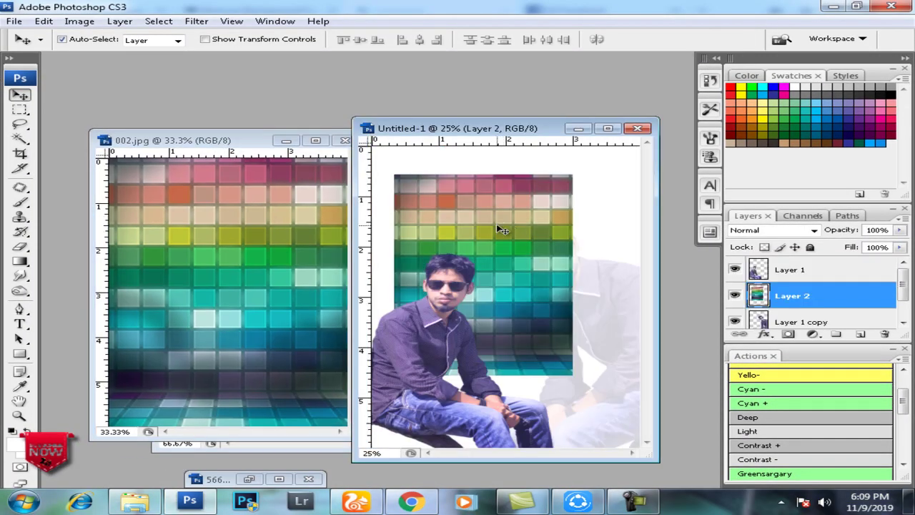
{"action": "key", "text": "f"}
{"action": "left_click_drag", "start_coordinate": [397, 239], "coordinate": [359, 206]}
{"action": "key", "text": "ctrl+t"}
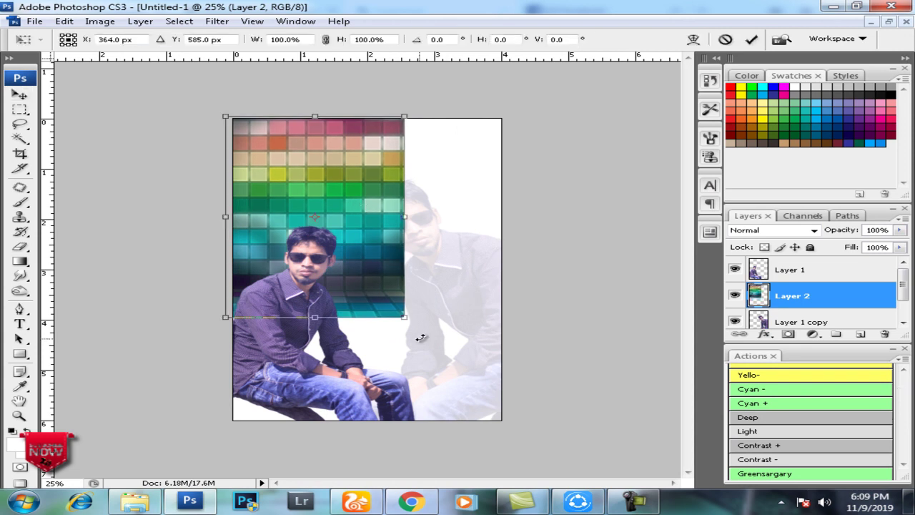
{"action": "left_click_drag", "start_coordinate": [405, 318], "coordinate": [505, 426]}
{"action": "key", "text": "Return"}
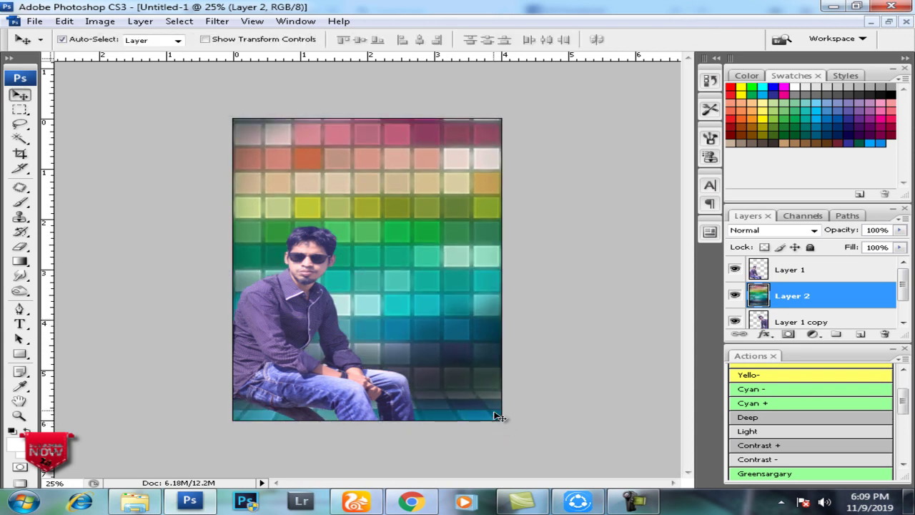
{"action": "key", "text": "ctrl+bracketleft"}
Step: Apply a 12-pixel Gaussian Blur to the tile background layer
{"action": "right_click", "coordinate": [346, 263]}
{"action": "left_click", "coordinate": [379, 253]}
{"action": "left_click", "coordinate": [218, 22]}
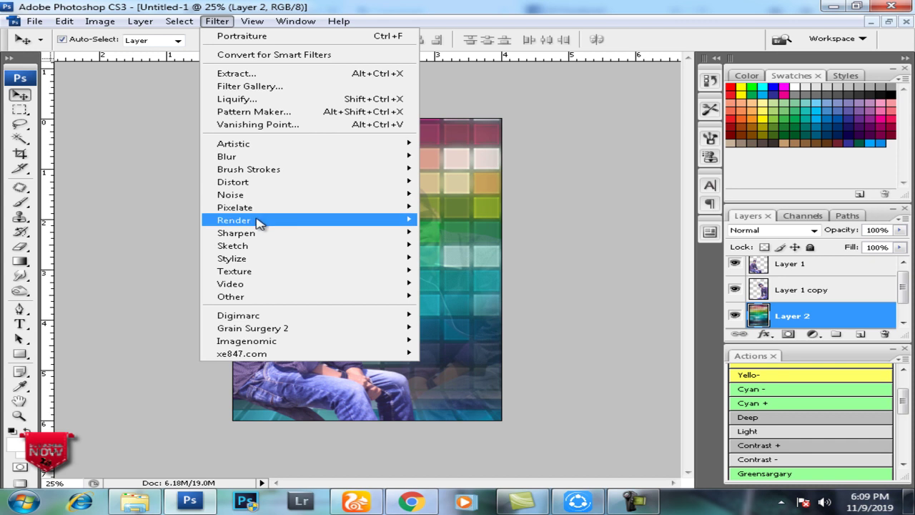
{"action": "mouse_move", "coordinate": [322, 214]}
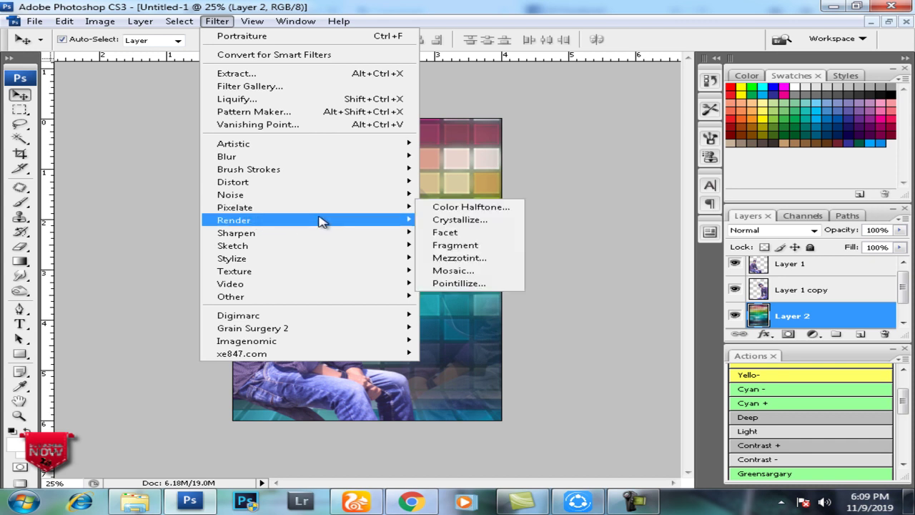
{"action": "mouse_move", "coordinate": [311, 163]}
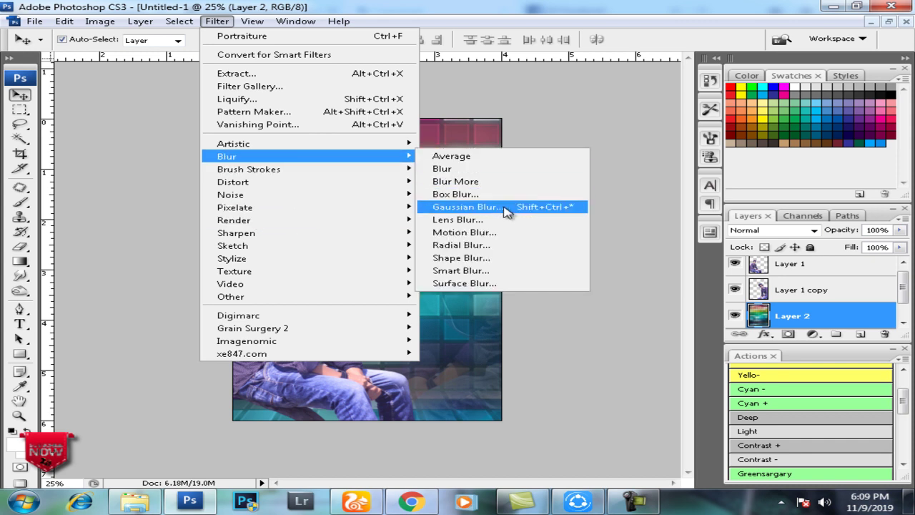
{"action": "left_click", "coordinate": [501, 207]}
{"action": "left_click_drag", "start_coordinate": [381, 293], "coordinate": [399, 294]}
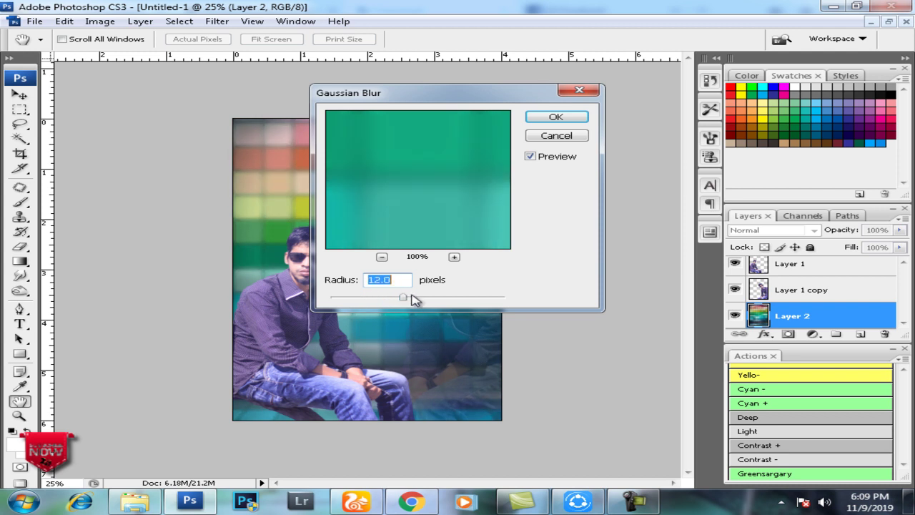
{"action": "key", "text": "Return"}
Step: Inspect the blurred result, then return to the remove.bg page in UC Browser
{"action": "left_click", "coordinate": [431, 293], "text": "ctrl"}
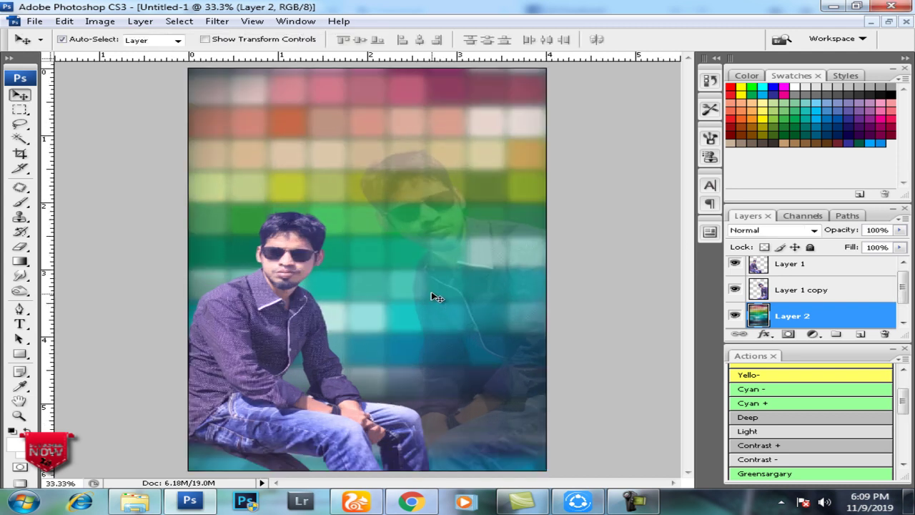
{"action": "key", "text": "ctrl+minus"}
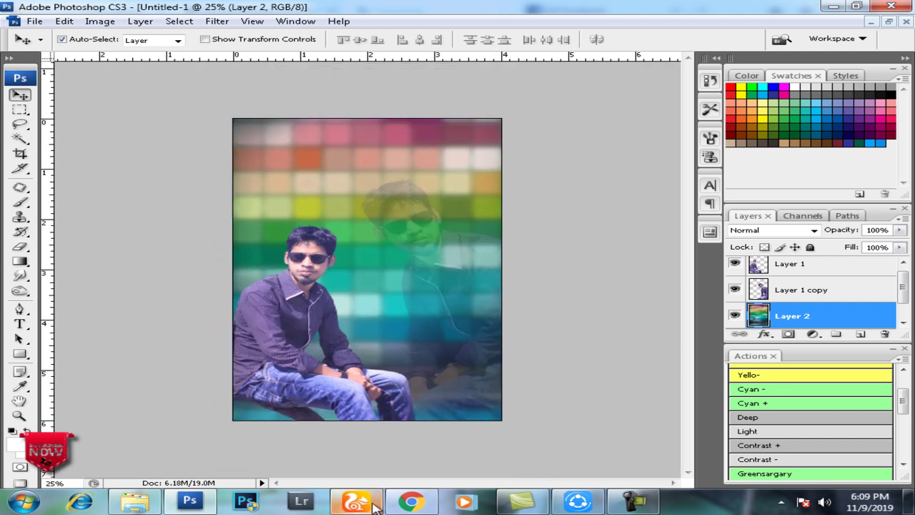
{"action": "left_click", "coordinate": [372, 506]}
{"action": "left_click", "coordinate": [223, 9]}
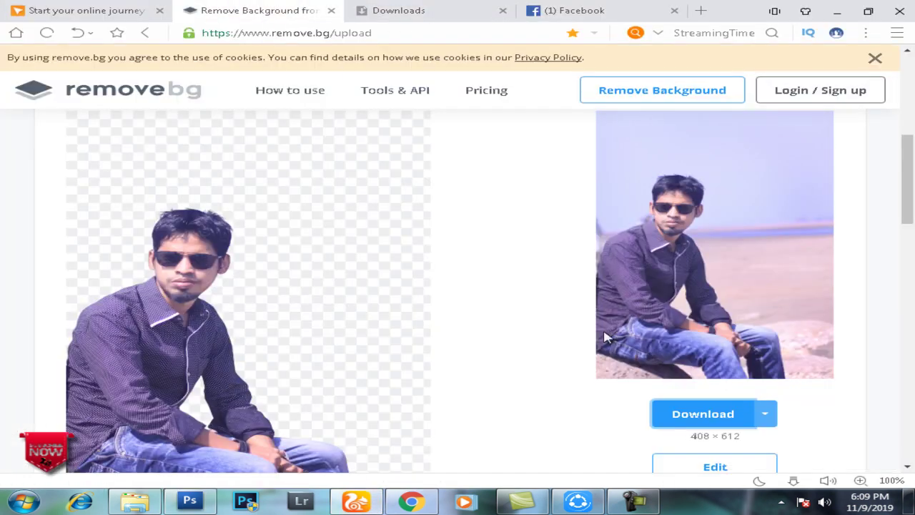